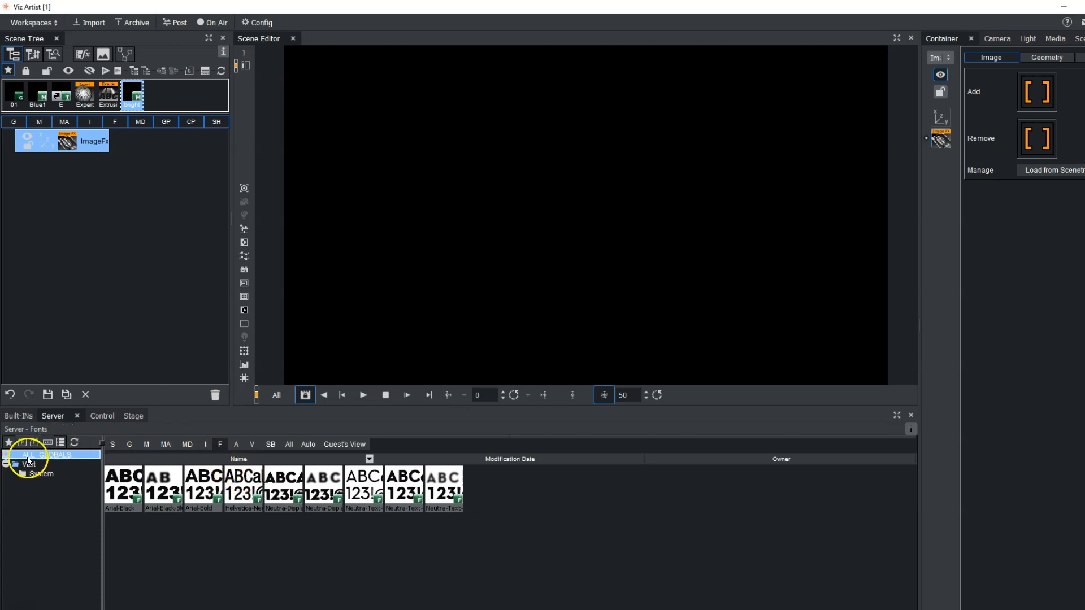
- Add the city_raw image from the server's images under the ImageFx container
{"action": "left_click", "coordinate": [210, 446]}
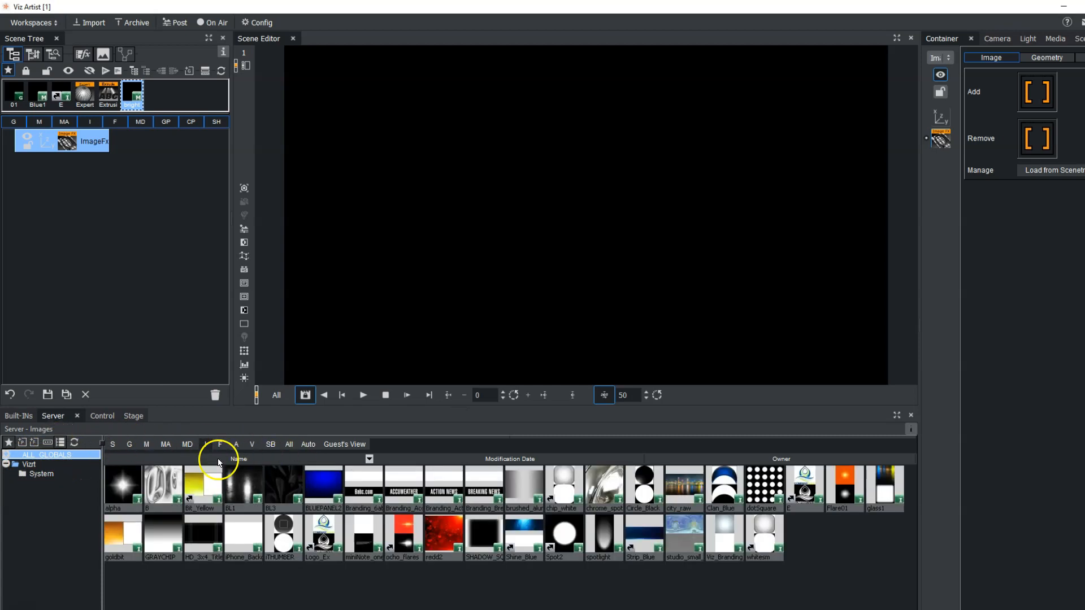
{"action": "left_click_drag", "start_coordinate": [685, 489], "coordinate": [110, 142]}
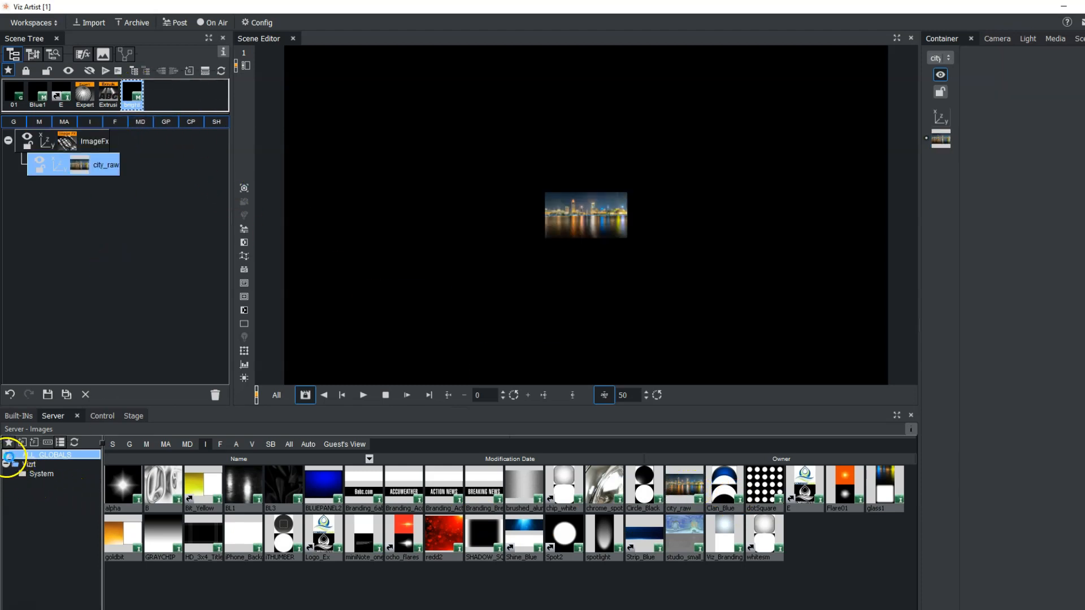
- Add the underwater-tropical_00001 image from the server's sequence folder under the ImageFx container, below city_raw
{"action": "left_click", "coordinate": [6, 463]}
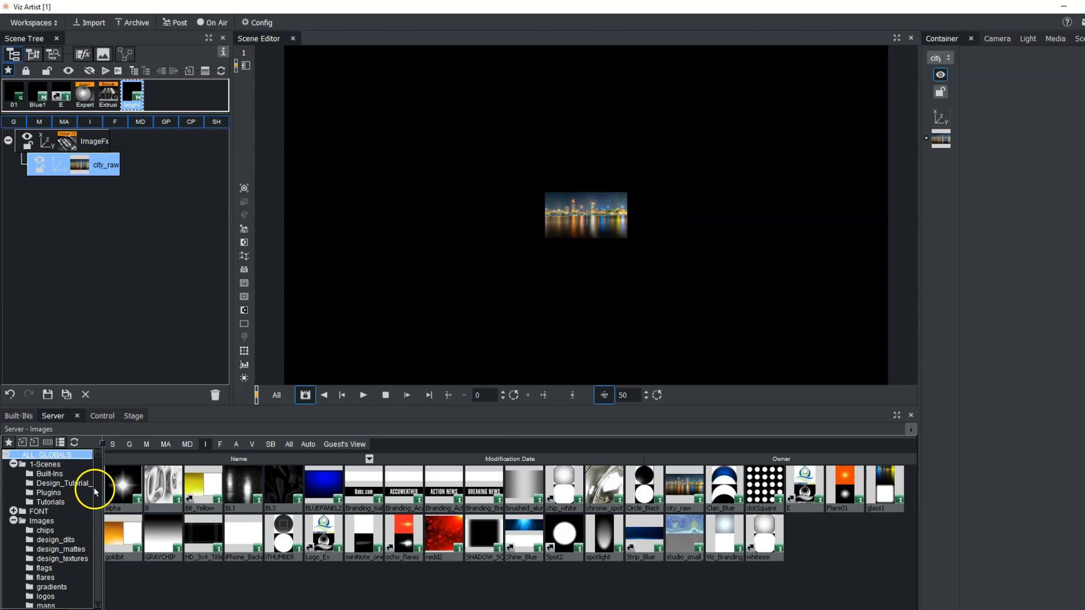
{"action": "scroll", "coordinate": [97, 509], "scroll_direction": "down", "scroll_amount": 3}
{"action": "left_click", "coordinate": [60, 528]}
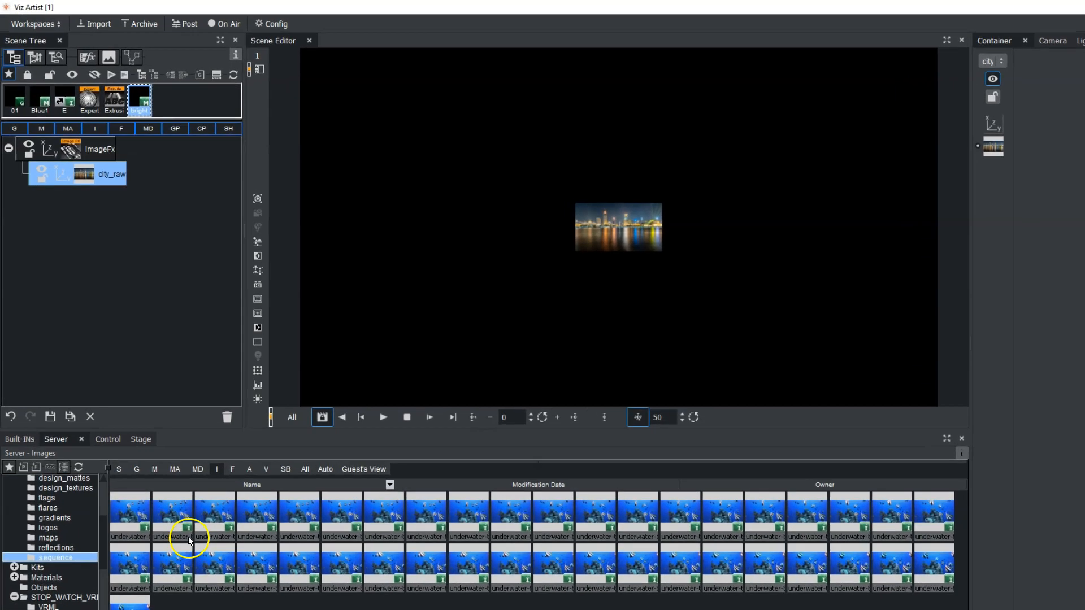
{"action": "left_click_drag", "start_coordinate": [189, 541], "coordinate": [65, 229]}
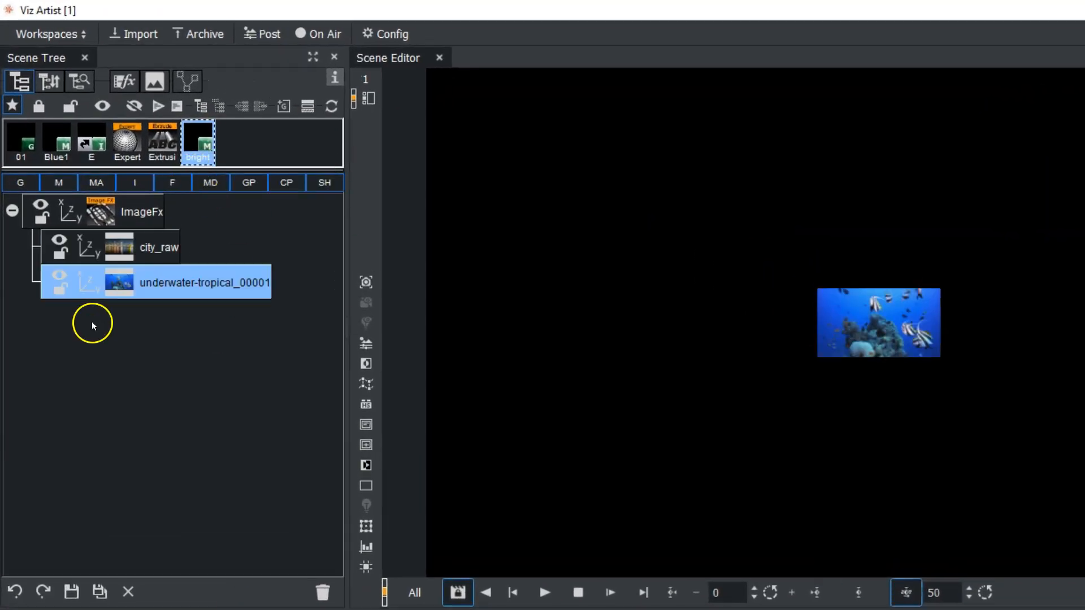
- Select the ImageFx container and dock the Container editor alongside the Built-INs and Server views
{"action": "left_click", "coordinate": [94, 212]}
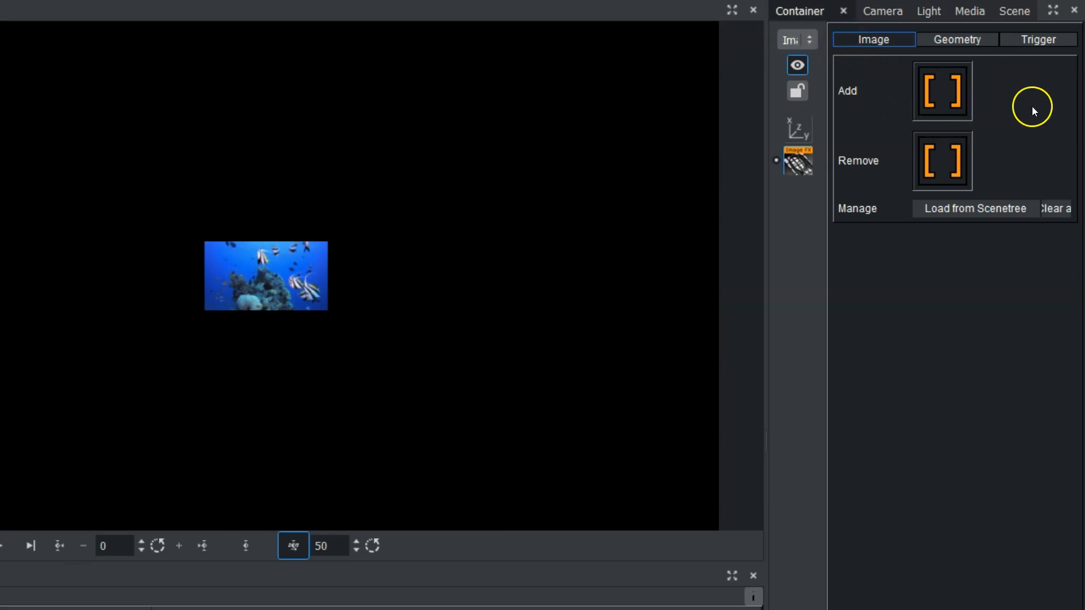
{"action": "left_click", "coordinate": [1000, 37]}
{"action": "left_click", "coordinate": [1037, 36]}
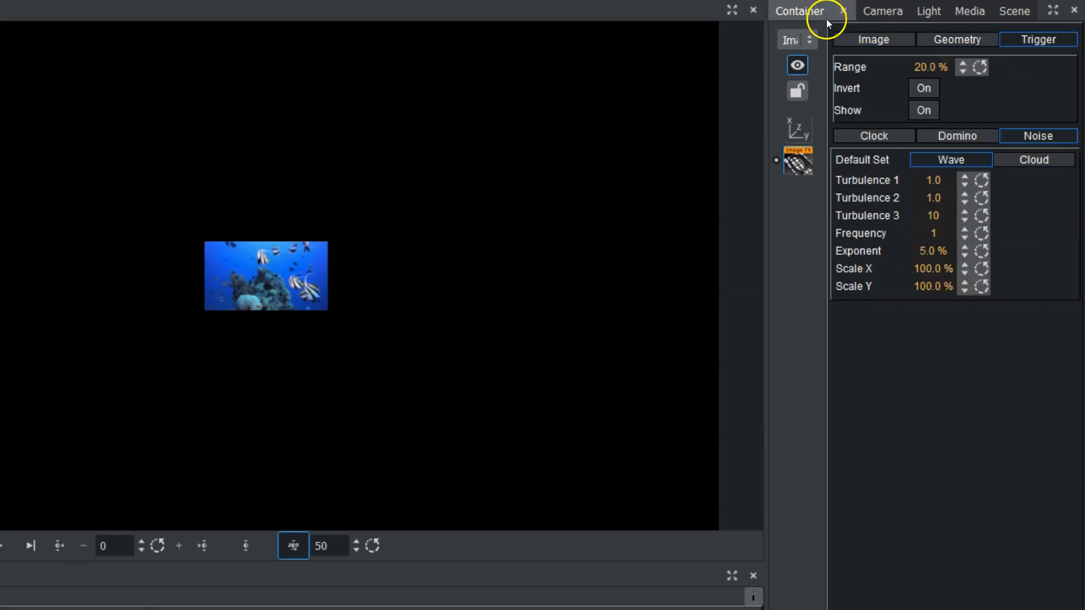
{"action": "double_click", "coordinate": [802, 12]}
{"action": "left_click_drag", "start_coordinate": [446, 354], "coordinate": [312, 342]}
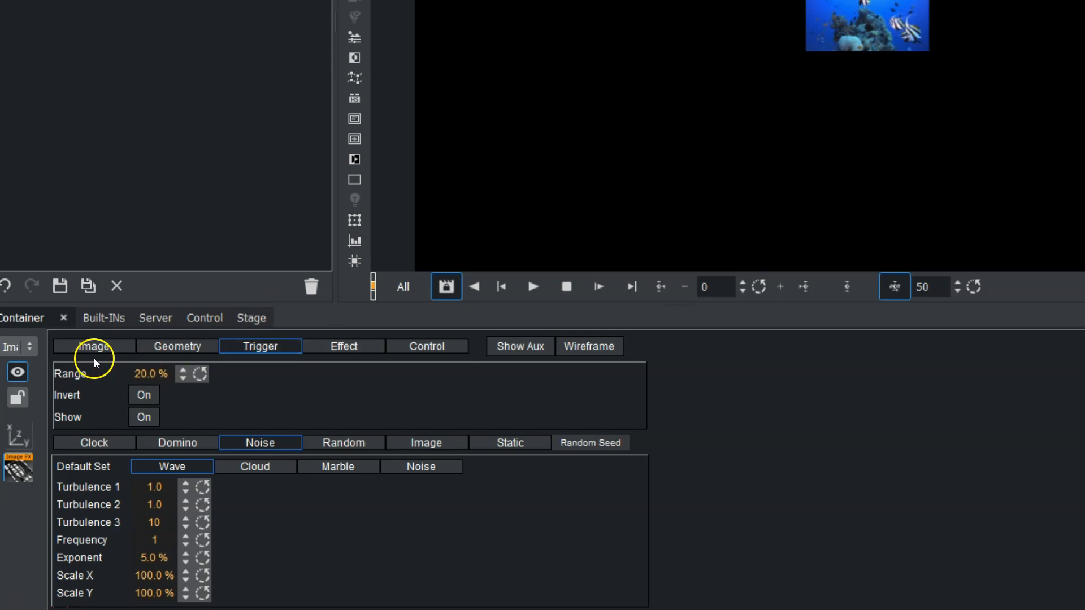
- Load the effect's images into ImageFx from the scene tree
{"action": "left_click", "coordinate": [110, 346]}
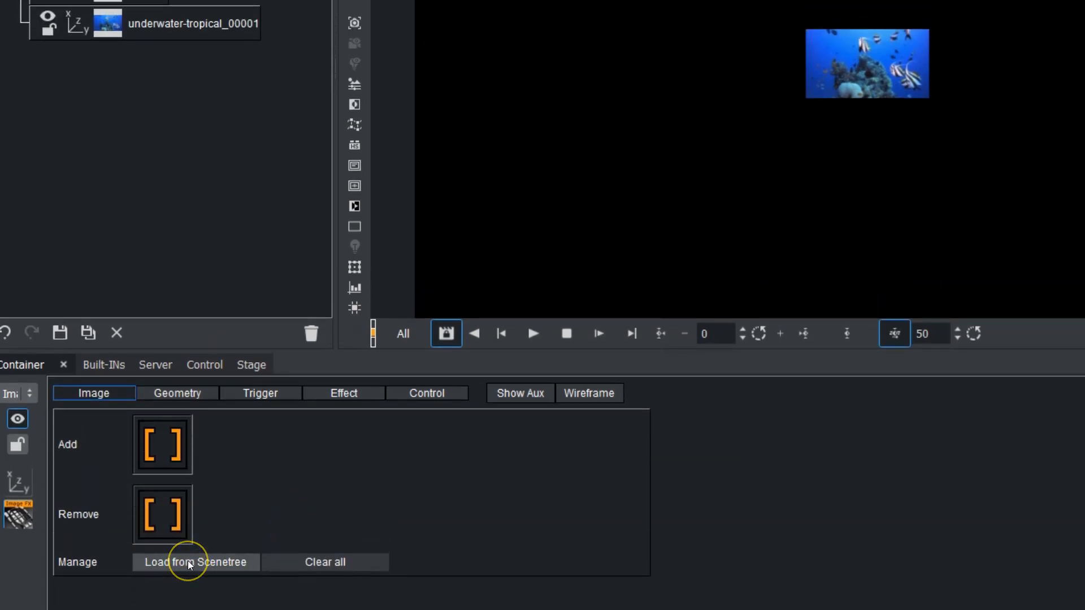
{"action": "left_click", "coordinate": [188, 561]}
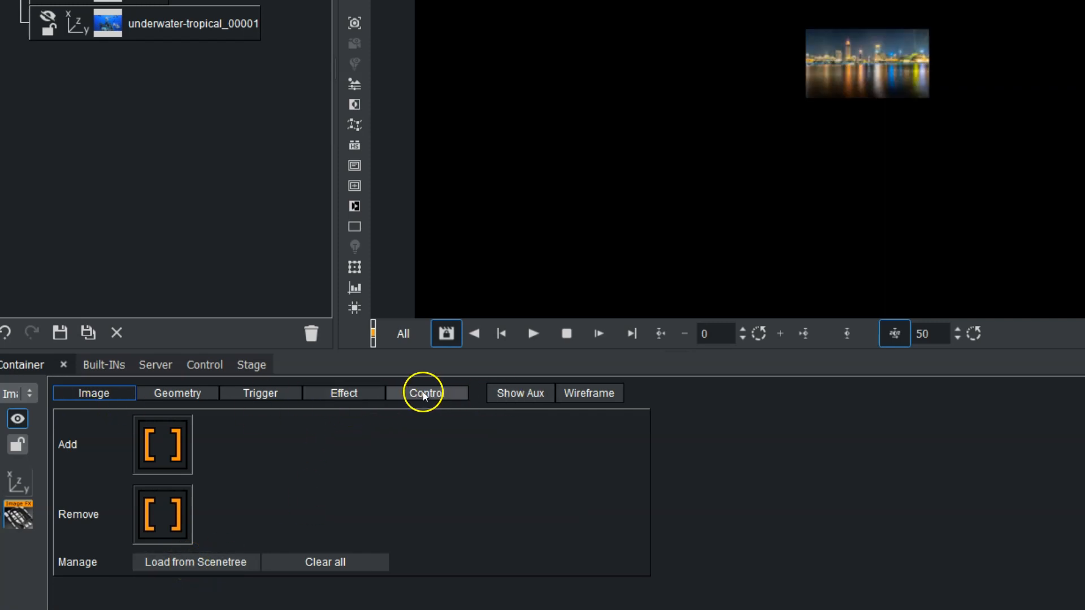
- Set the ImageFx play mode to Animation and add a keyframe at frame 0 with Progress 0
{"action": "left_click", "coordinate": [423, 393]}
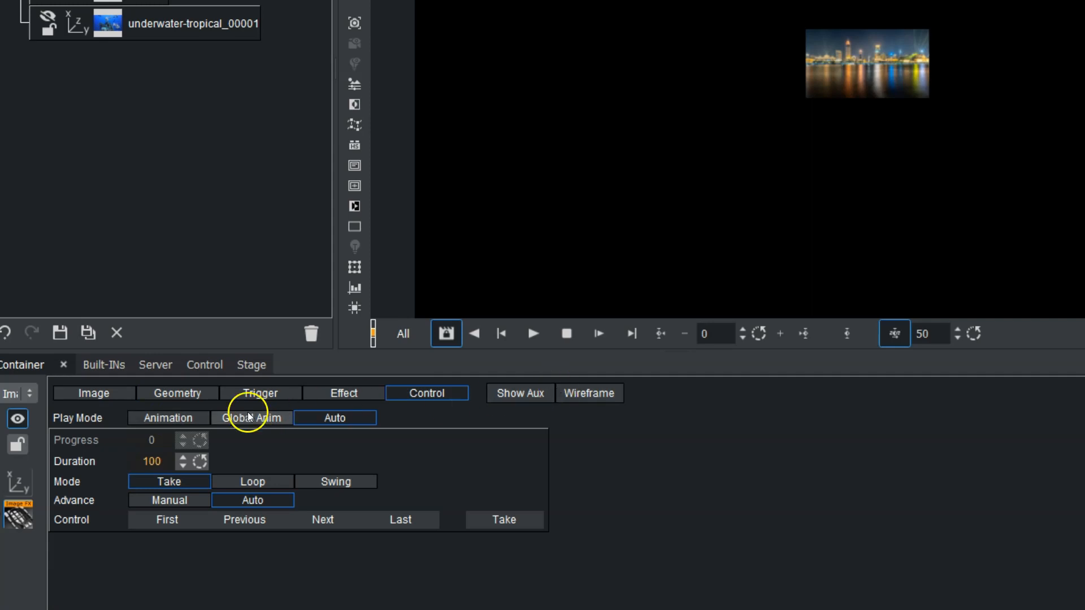
{"action": "left_click", "coordinate": [184, 421]}
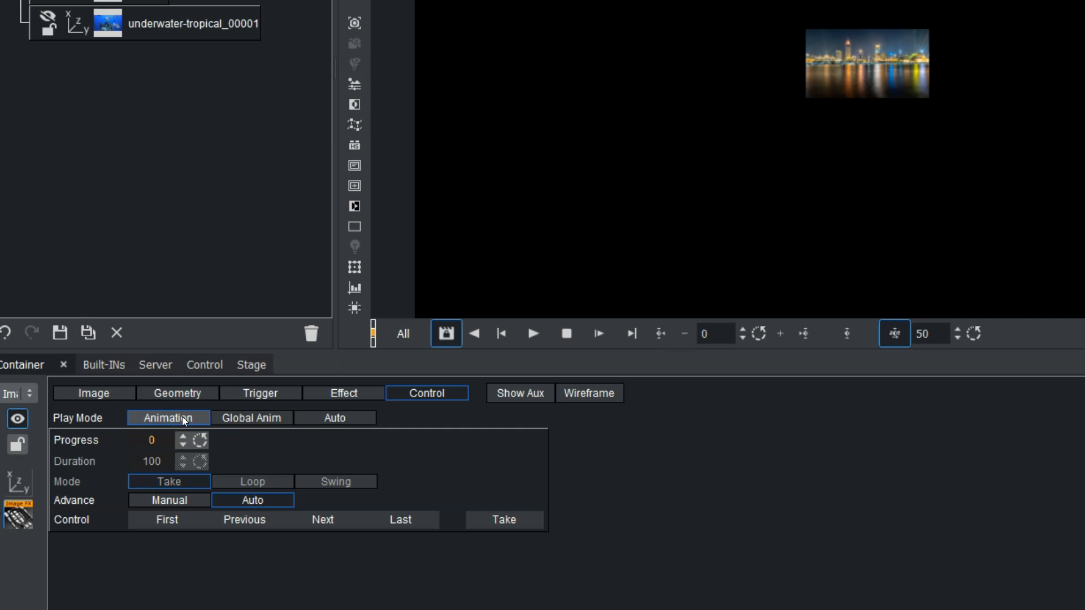
{"action": "double_click", "coordinate": [710, 331]}
{"action": "left_click", "coordinate": [843, 333]}
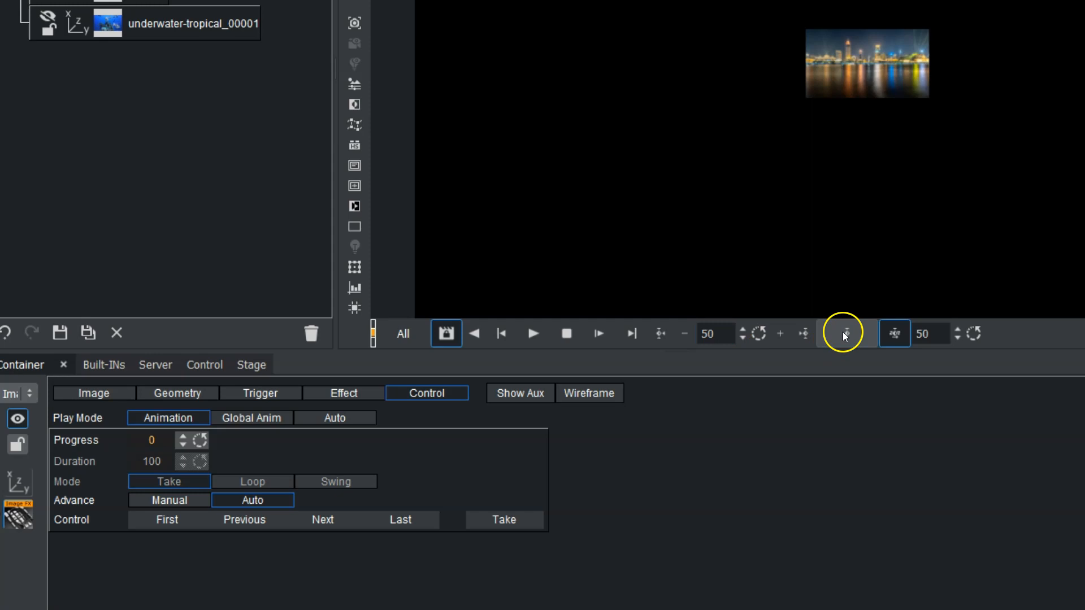
- Set Progress to 100 and add a second keyframe at frame 50
{"action": "left_click", "coordinate": [144, 438]}
{"action": "type", "text": "100"}
{"action": "key", "text": "Return"}
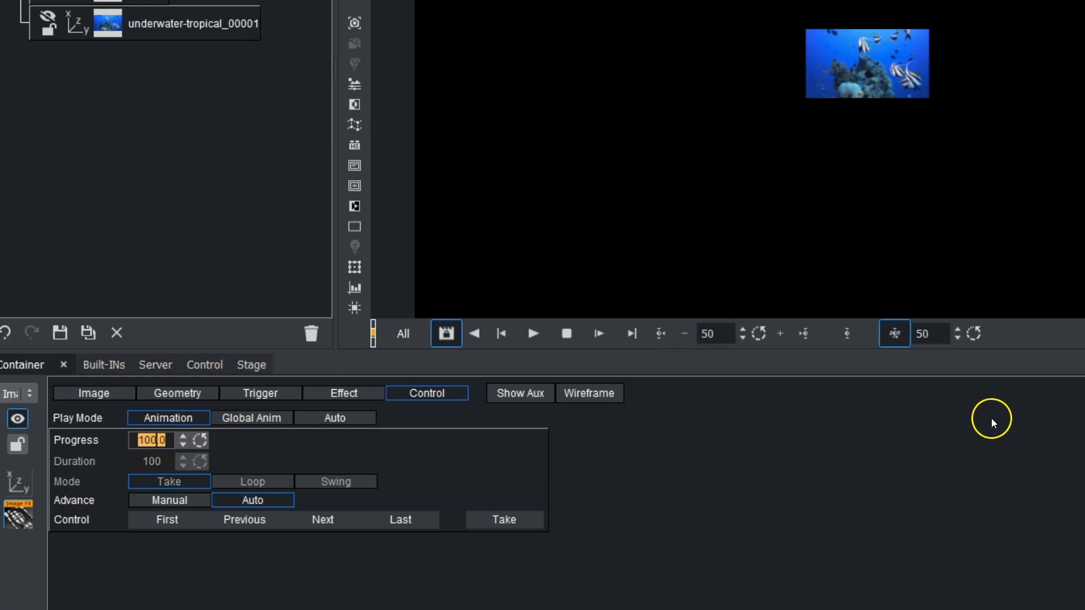
{"action": "left_click", "coordinate": [841, 335]}
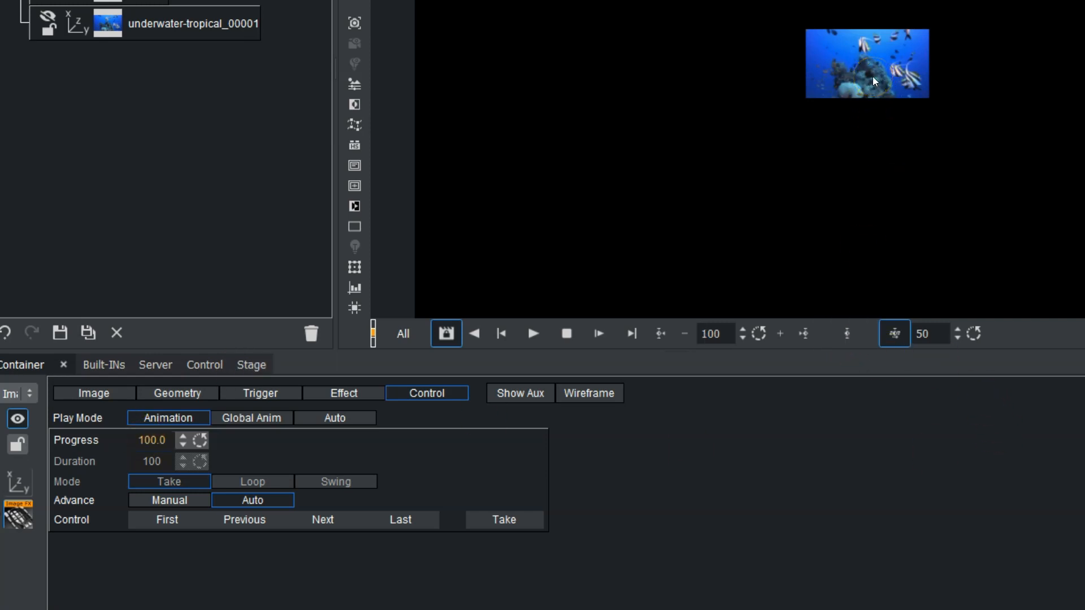
- Scale up the ImageFx container until the image fills most of the frame, and scrub the timeline to preview the transition
{"action": "left_click", "coordinate": [854, 21]}
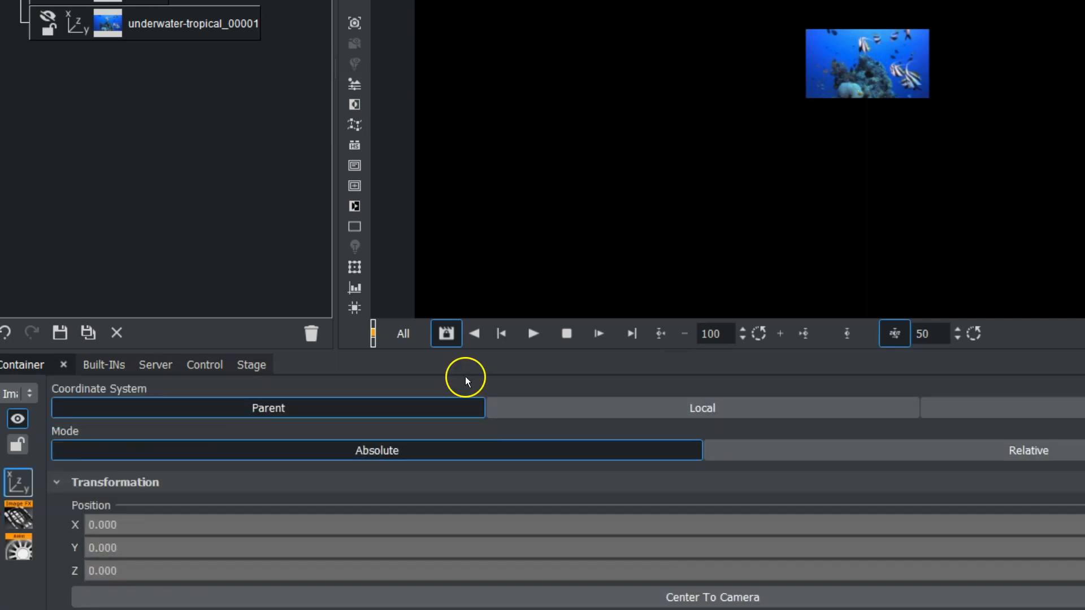
{"action": "scroll", "coordinate": [231, 581], "scroll_direction": "down", "scroll_amount": 3}
{"action": "scroll", "coordinate": [230, 581], "scroll_direction": "down", "scroll_amount": 2}
{"action": "left_click_drag", "start_coordinate": [175, 514], "coordinate": [543, 504]}
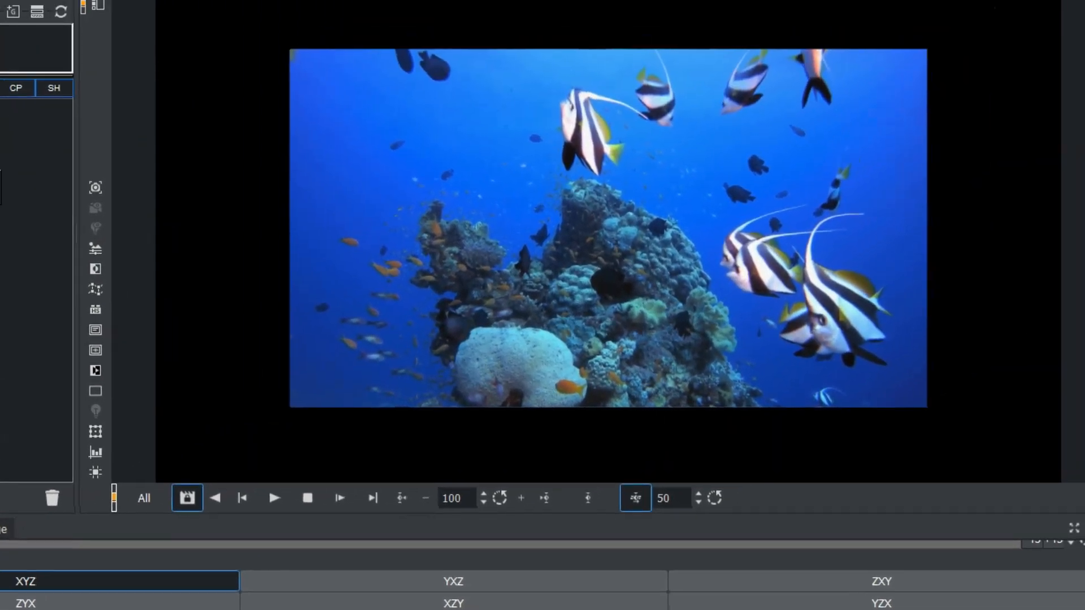
{"action": "left_click_drag", "start_coordinate": [458, 501], "coordinate": [176, 497]}
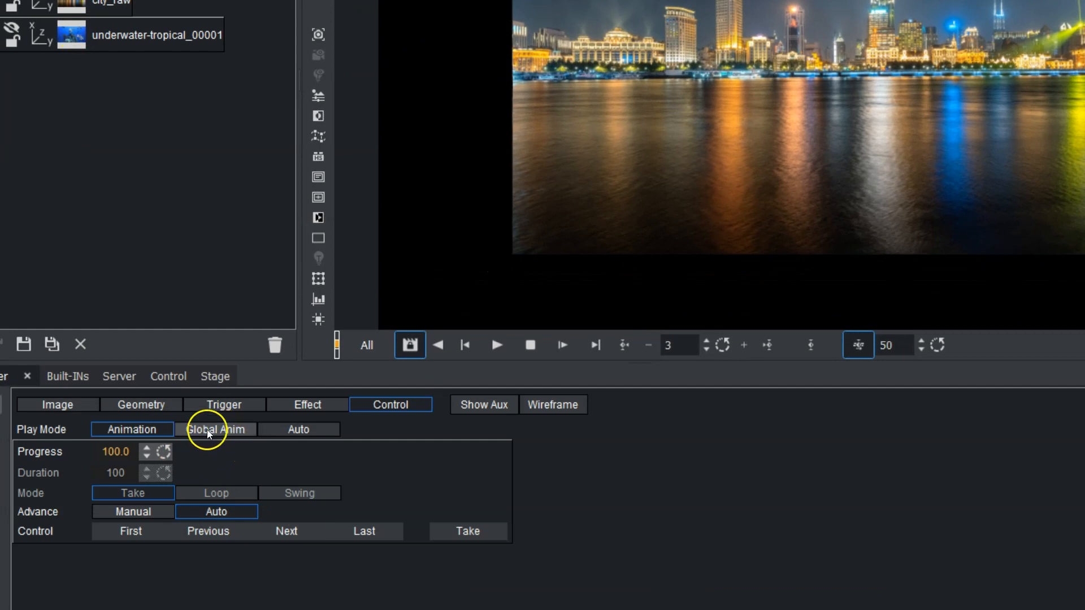
- For the Tiles geometry, set tesselation to 59 by 33, spacing to 0.4 and 0.5, border to 0.6 and 0.3, and the border colour to cyan
{"action": "left_click", "coordinate": [54, 405]}
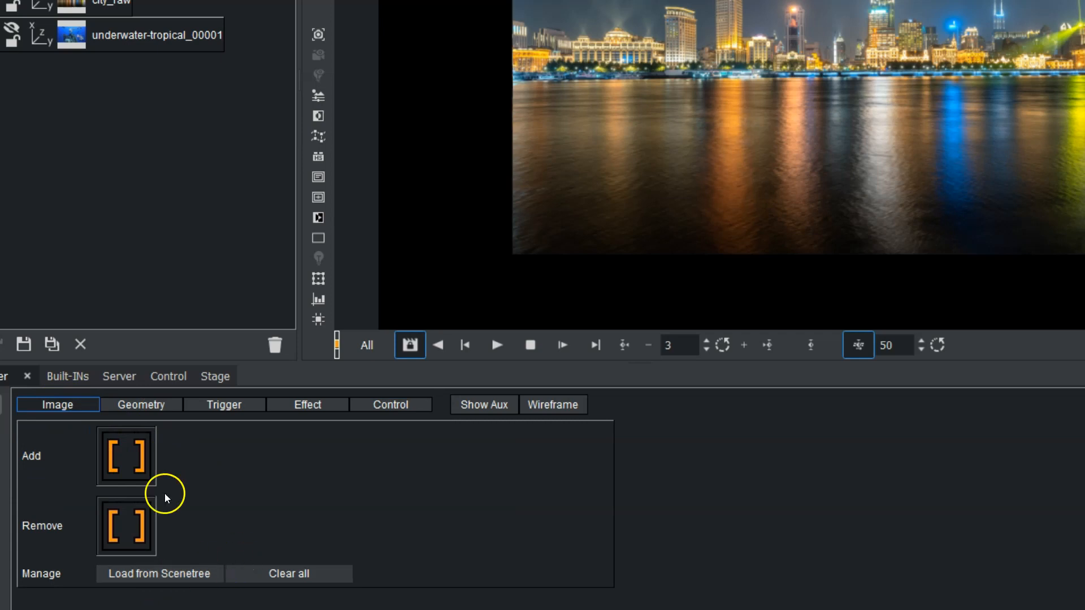
{"action": "left_click", "coordinate": [142, 404]}
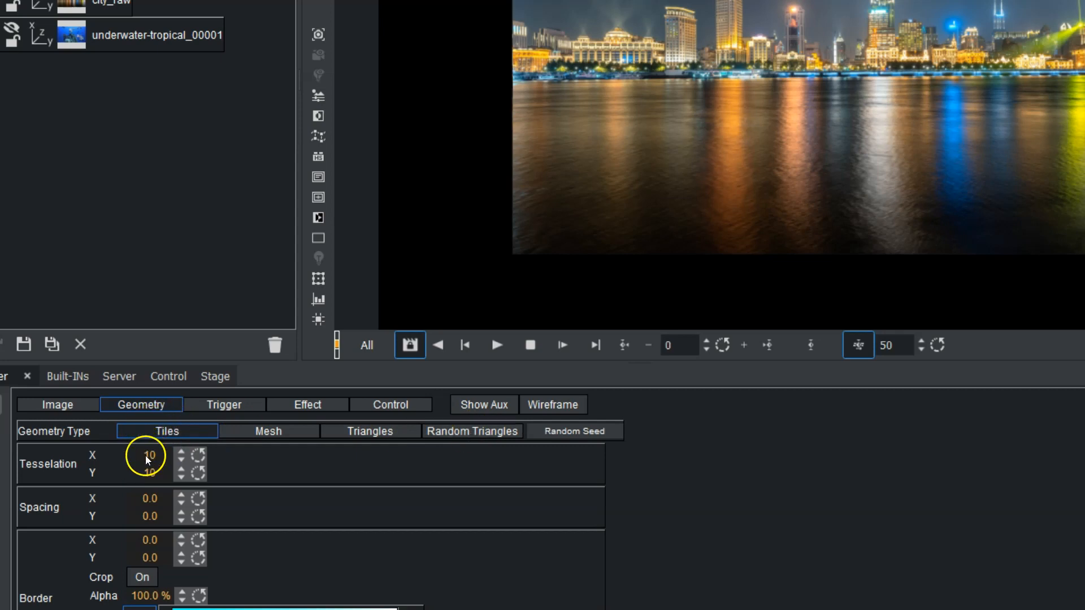
{"action": "left_click_drag", "start_coordinate": [144, 455], "coordinate": [169, 477]}
{"action": "left_click_drag", "start_coordinate": [148, 499], "coordinate": [115, 532]}
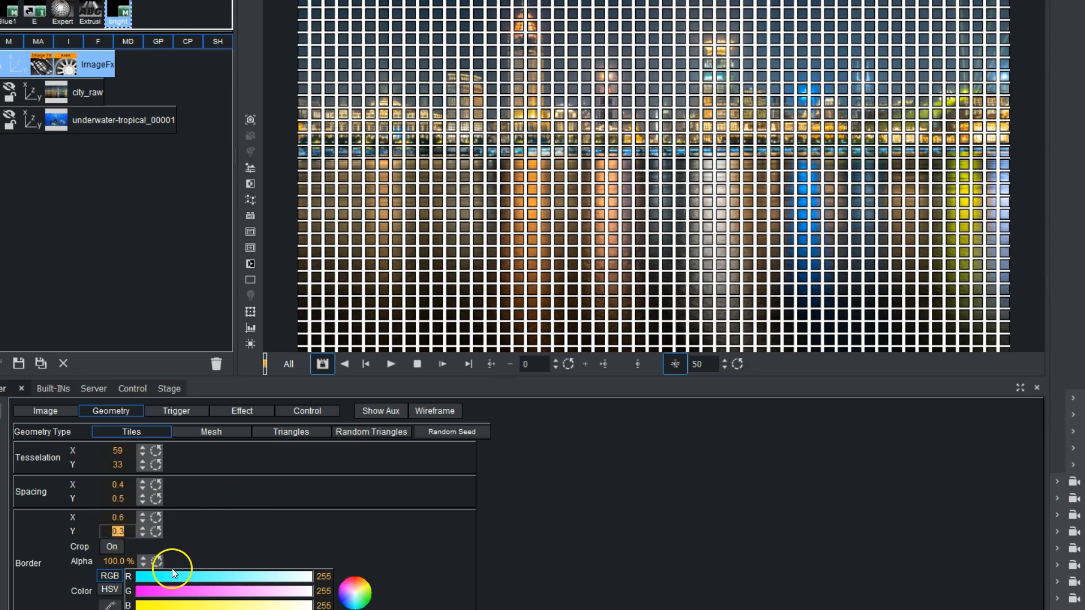
{"action": "left_click", "coordinate": [151, 575]}
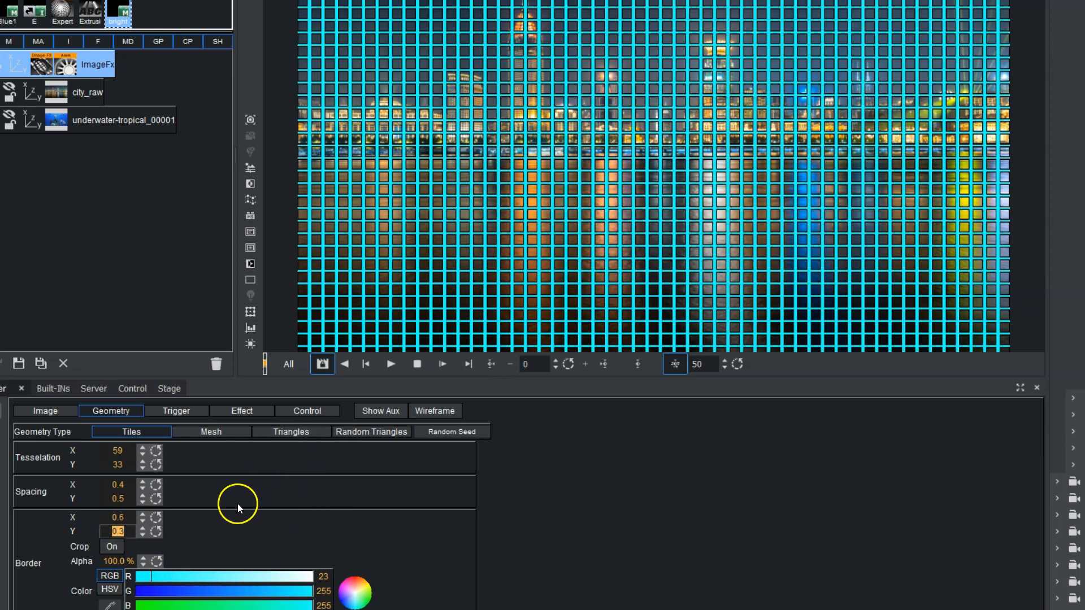
- Reset the X and Y values of the border and spacing to 0.0
{"action": "left_click", "coordinate": [156, 530]}
{"action": "left_click", "coordinate": [156, 518]}
{"action": "left_click", "coordinate": [156, 498]}
{"action": "left_click", "coordinate": [156, 485]}
- Try the Mesh geometry type, switch to Triangles, and scrub the timeline to preview the transition
{"action": "left_click", "coordinate": [239, 439]}
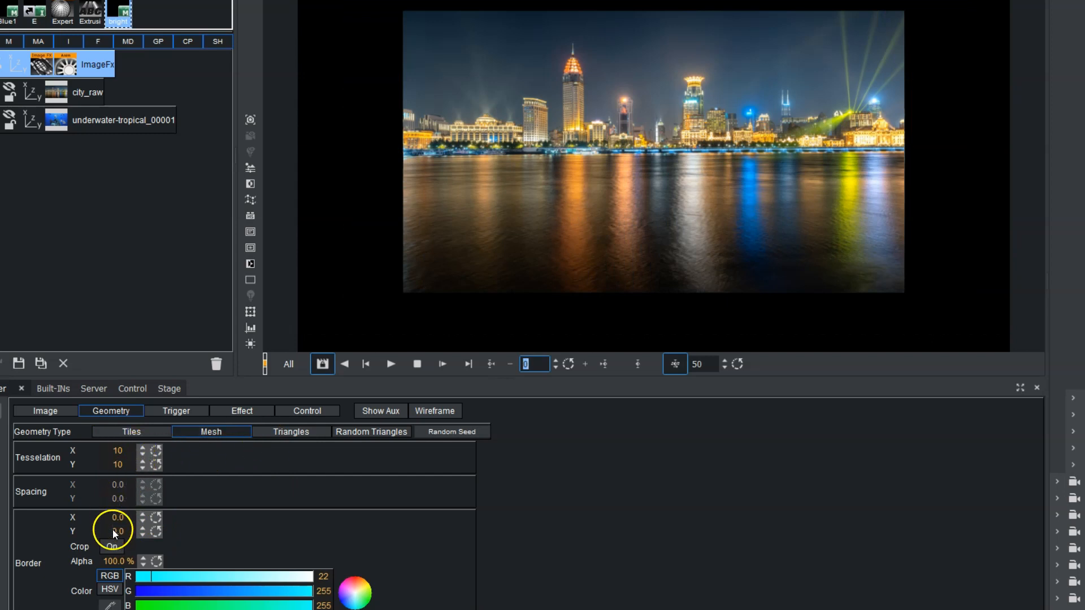
{"action": "left_click", "coordinate": [362, 431]}
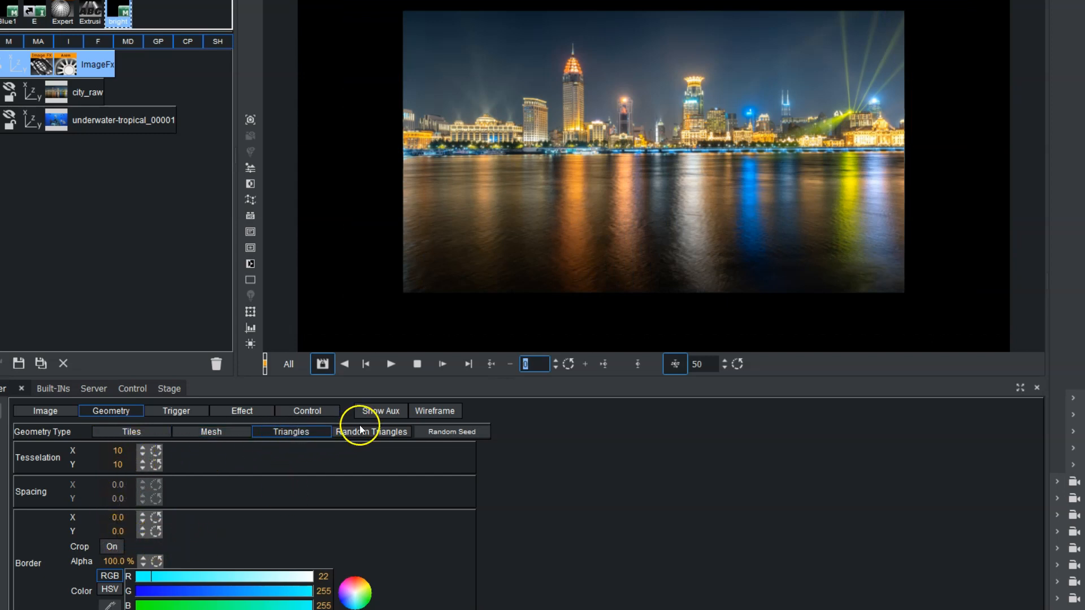
{"action": "left_click", "coordinate": [305, 432]}
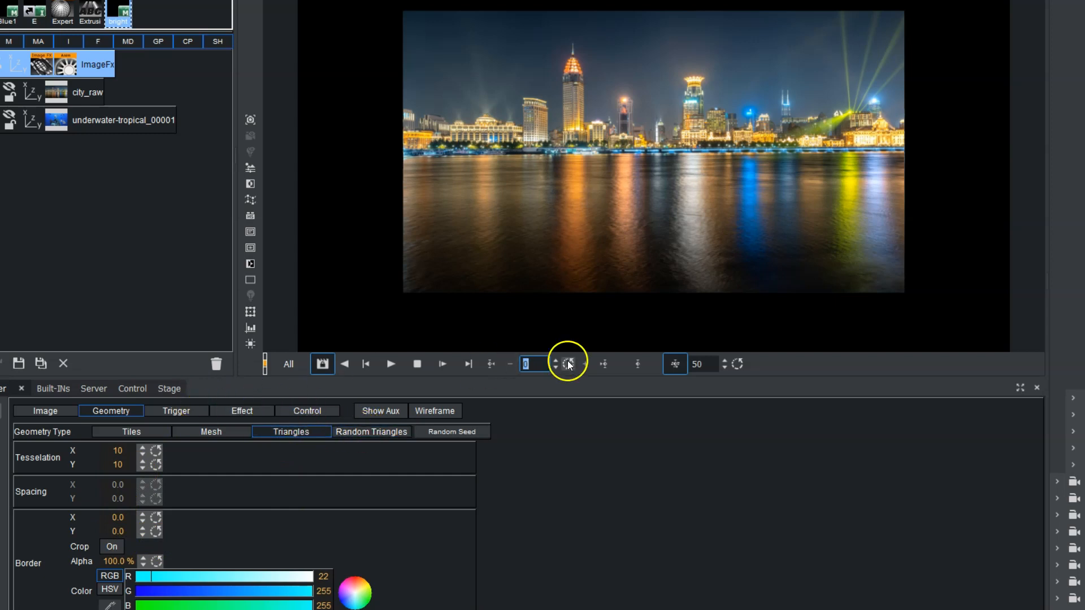
{"action": "left_click_drag", "start_coordinate": [523, 369], "coordinate": [446, 365]}
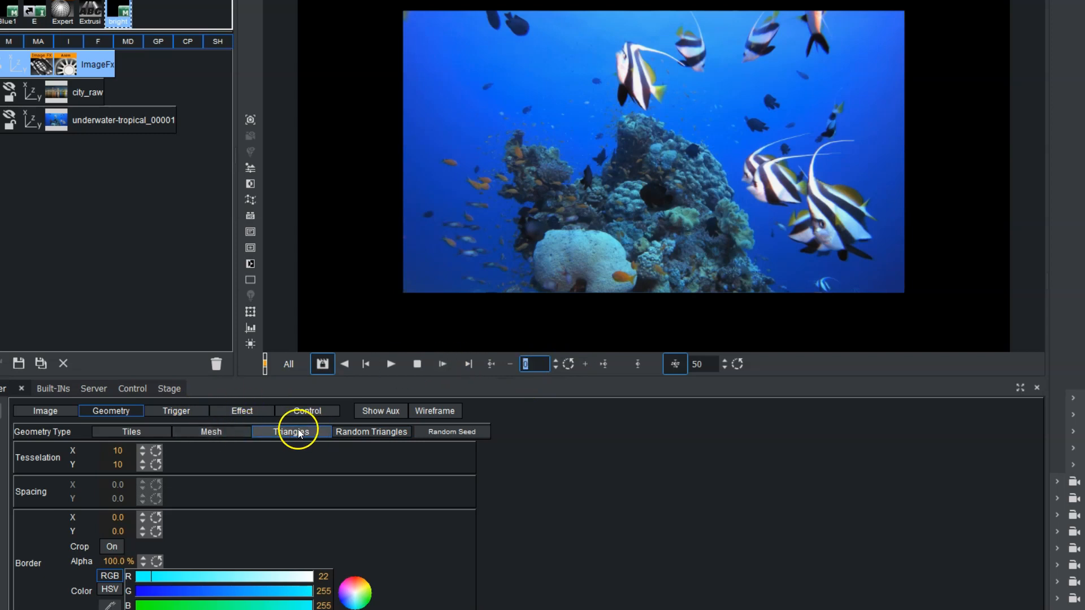
- Set the trigger range to 22.8 % and the Clock trigger's center to X 50.8 % and Y 51.3 %
{"action": "left_click", "coordinate": [168, 413]}
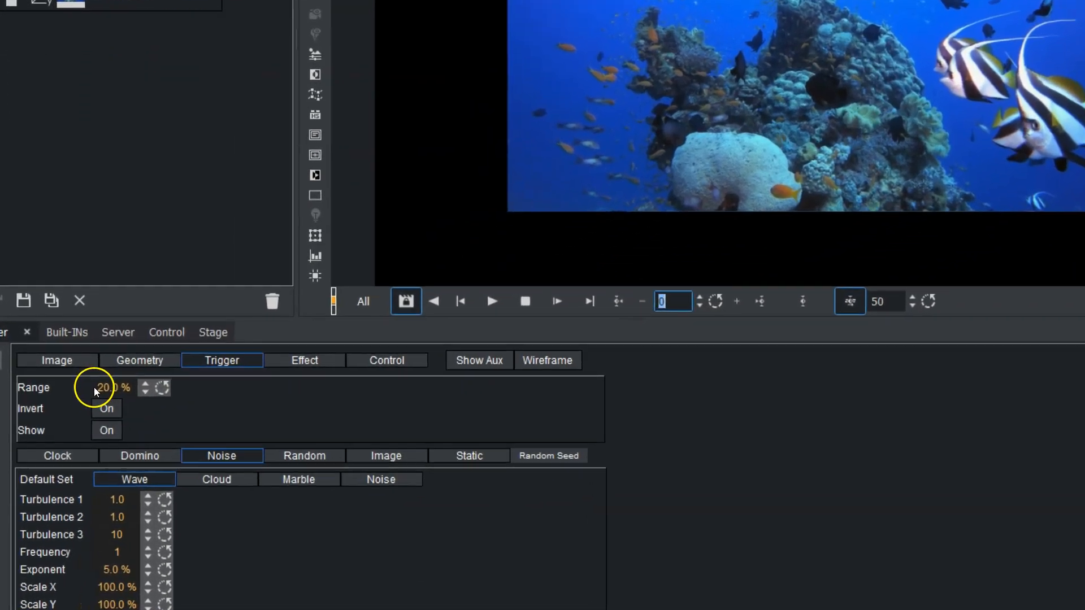
{"action": "left_click_drag", "start_coordinate": [78, 433], "coordinate": [167, 405]}
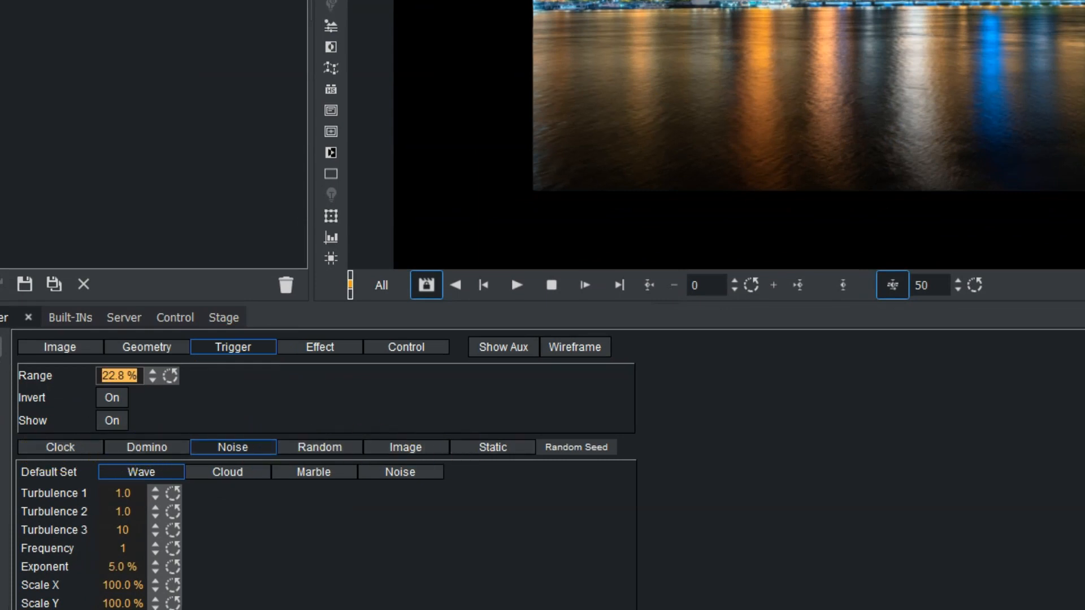
{"action": "left_click", "coordinate": [59, 447]}
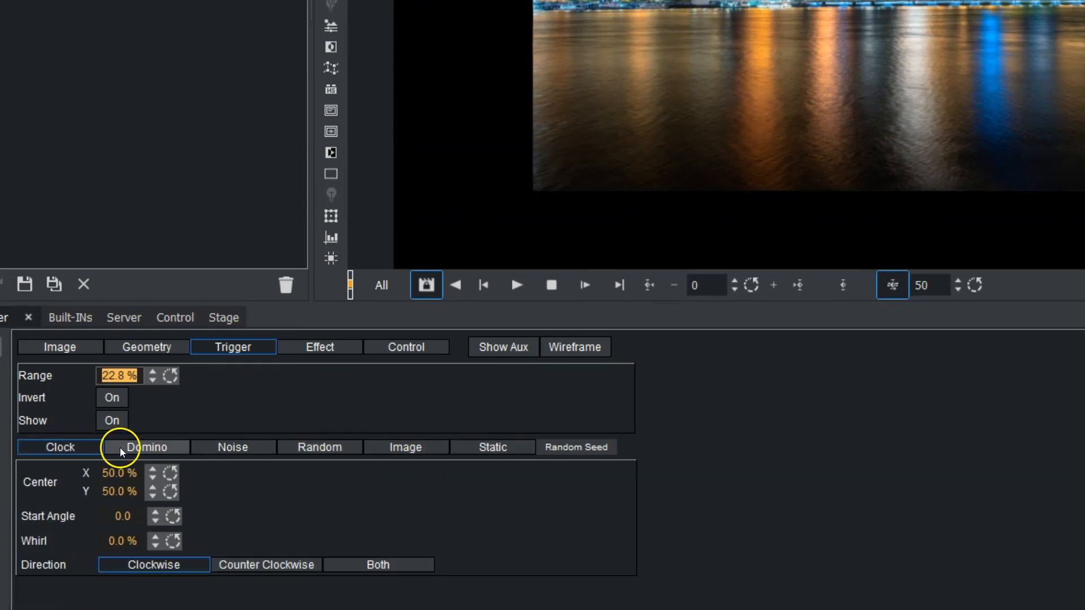
{"action": "left_click_drag", "start_coordinate": [105, 474], "coordinate": [119, 490]}
- Look at the Domino trigger options, and set the Noise trigger's Turbulence 1 to 1.09 and Turbulence 2 to 1.24
{"action": "left_click", "coordinate": [137, 450]}
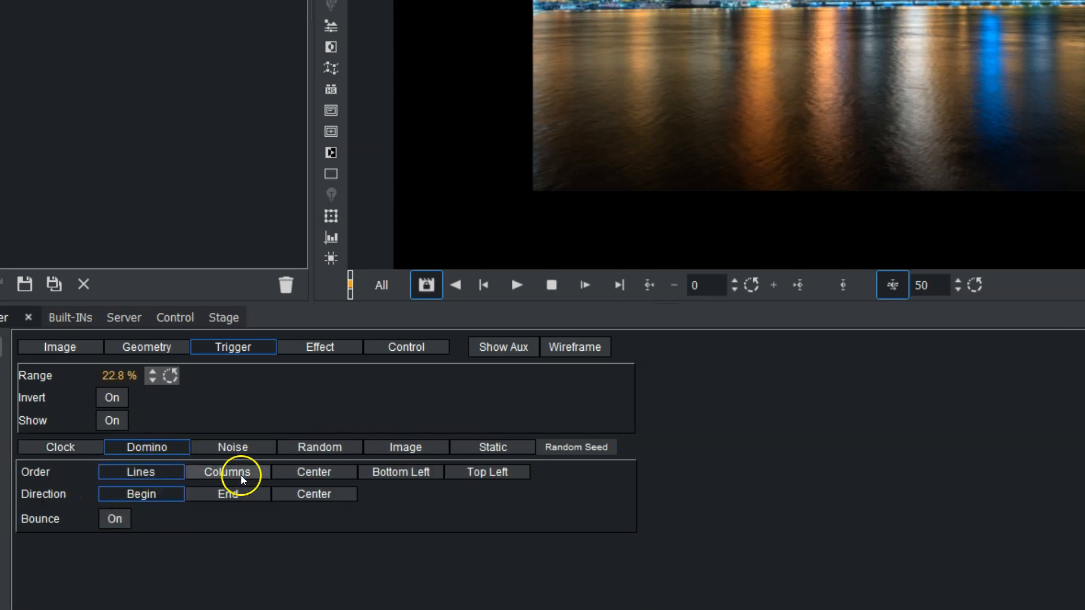
{"action": "left_click", "coordinate": [229, 447]}
{"action": "left_click_drag", "start_coordinate": [108, 494], "coordinate": [138, 516]}
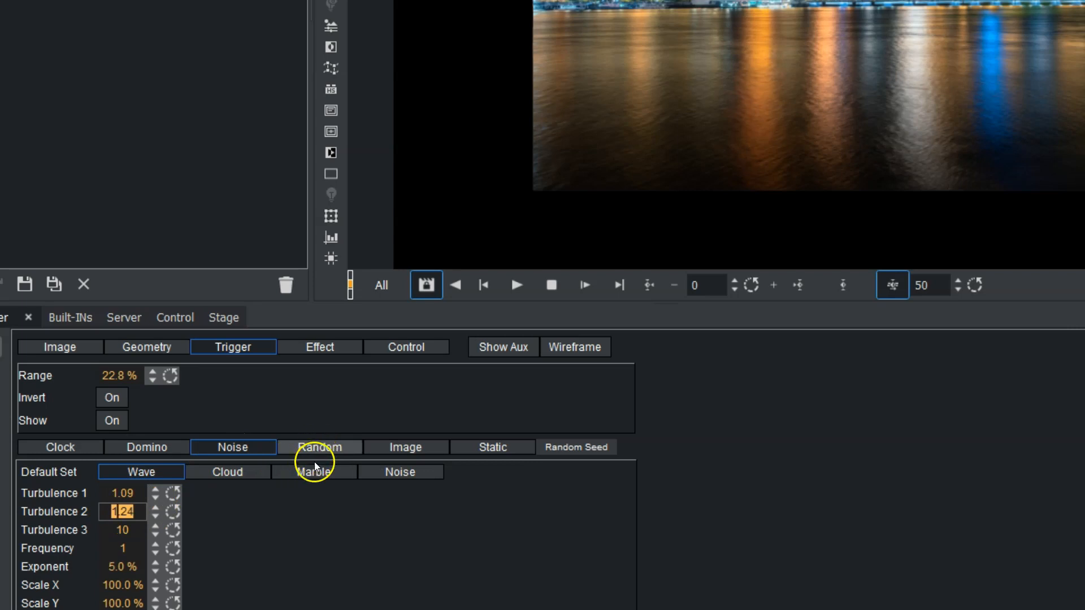
- Look through the Random, Image and Static trigger types and return the trigger to Clock
{"action": "left_click", "coordinate": [317, 452]}
{"action": "left_click", "coordinate": [407, 447]}
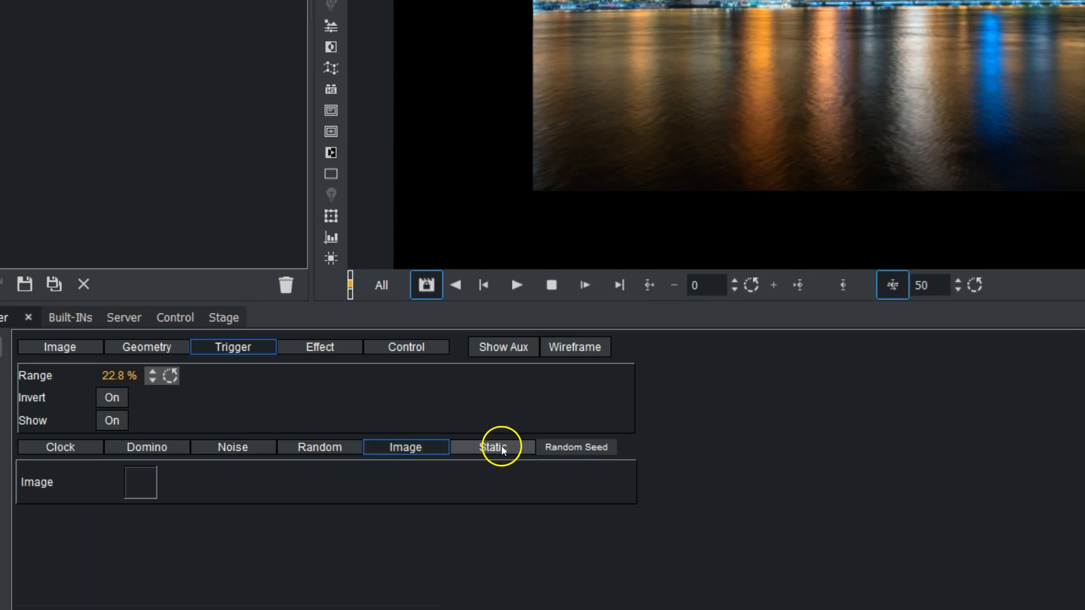
{"action": "left_click", "coordinate": [497, 449]}
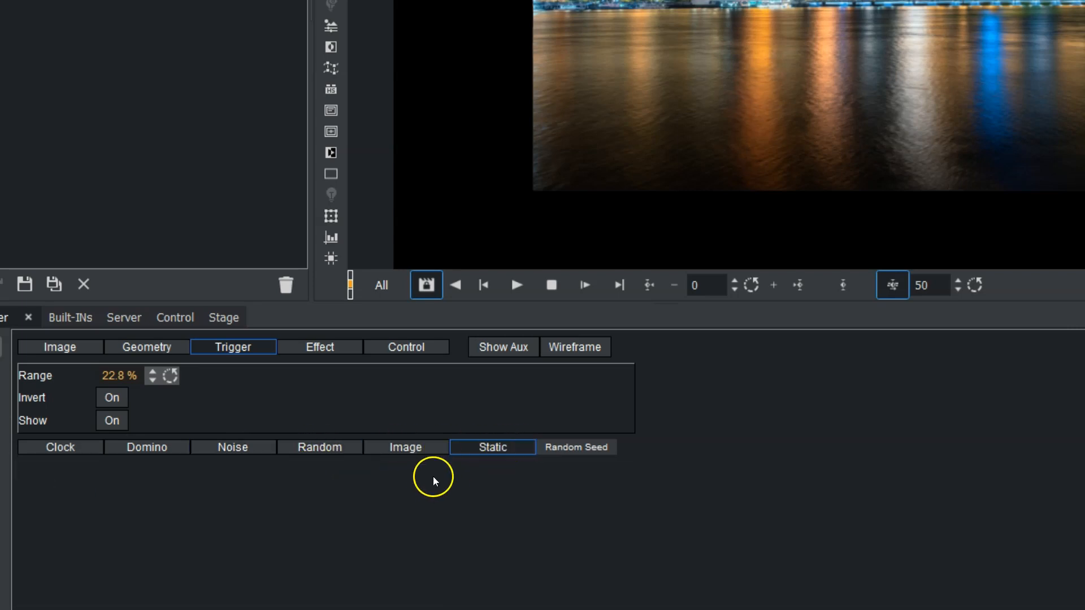
{"action": "left_click", "coordinate": [56, 448]}
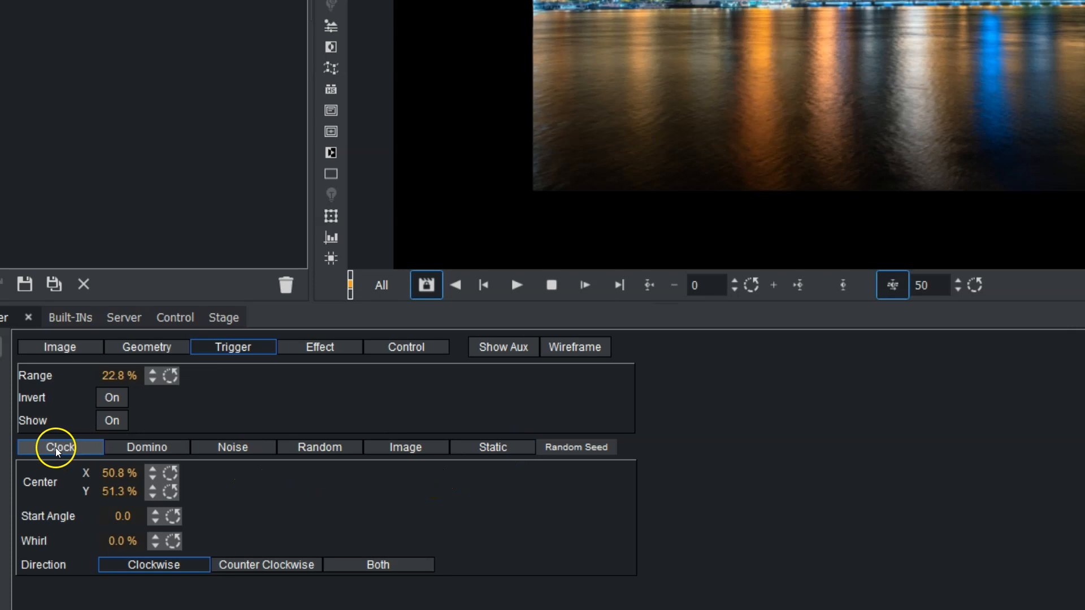
- Set the effect's interpolation to Linear, enable the Position effect's X axis and give it a small source offset
{"action": "left_click", "coordinate": [314, 351]}
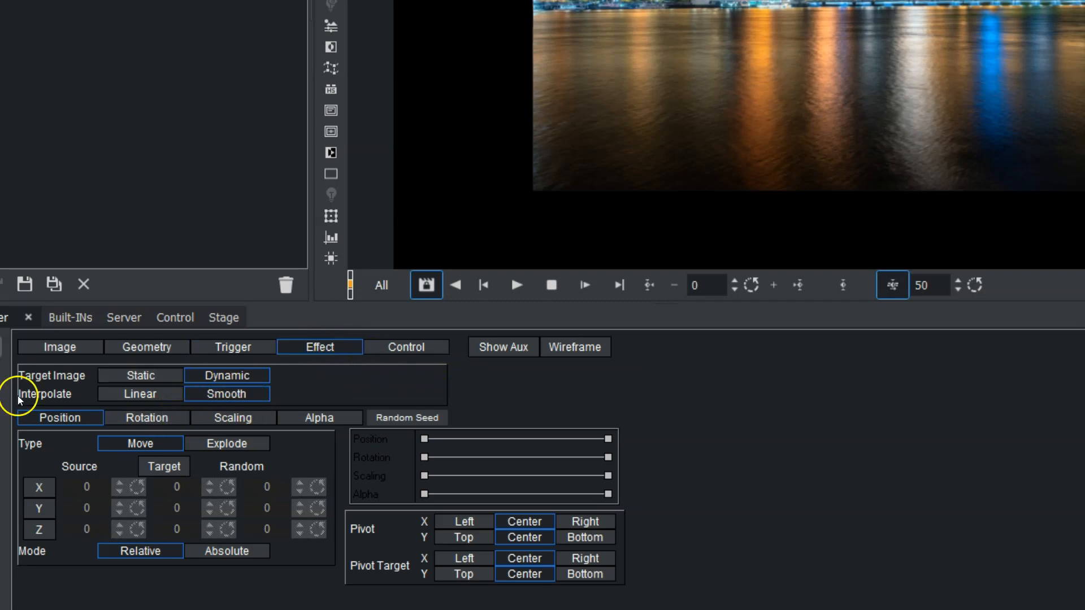
{"action": "left_click", "coordinate": [122, 395]}
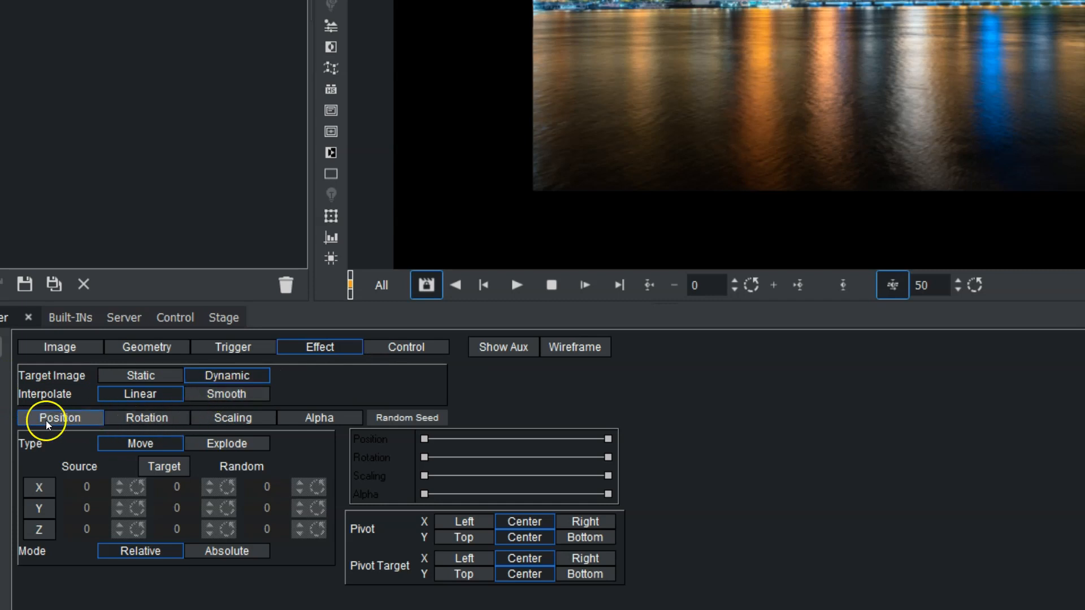
{"action": "left_click", "coordinate": [40, 493]}
{"action": "left_click_drag", "start_coordinate": [78, 489], "coordinate": [98, 490]}
{"action": "double_click", "coordinate": [88, 488]}
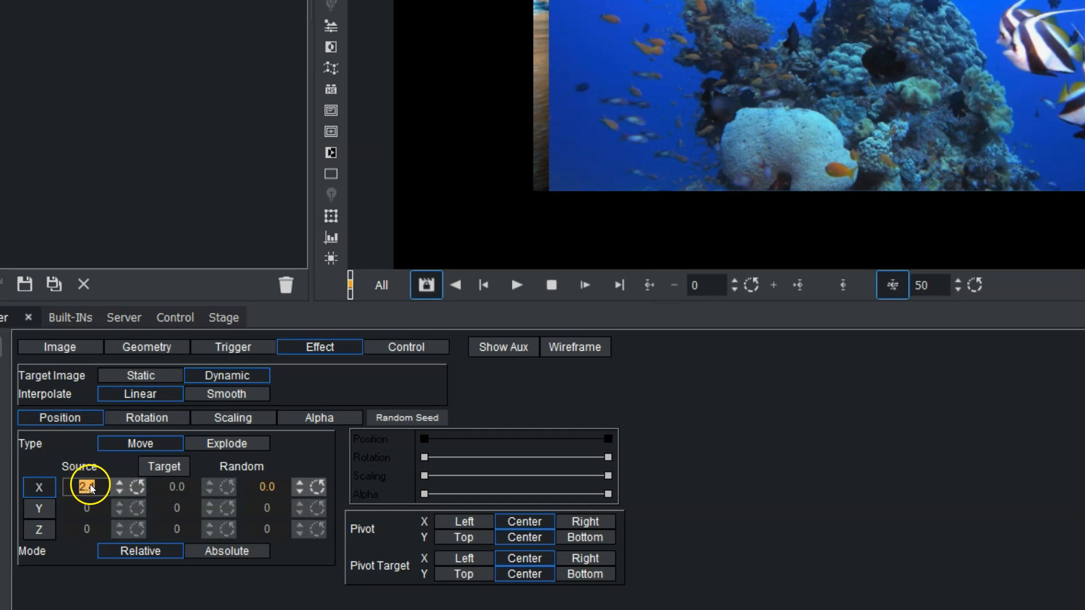
- Enable the Rotation effect's X axis and set its source value to 190
{"action": "left_click", "coordinate": [152, 419]}
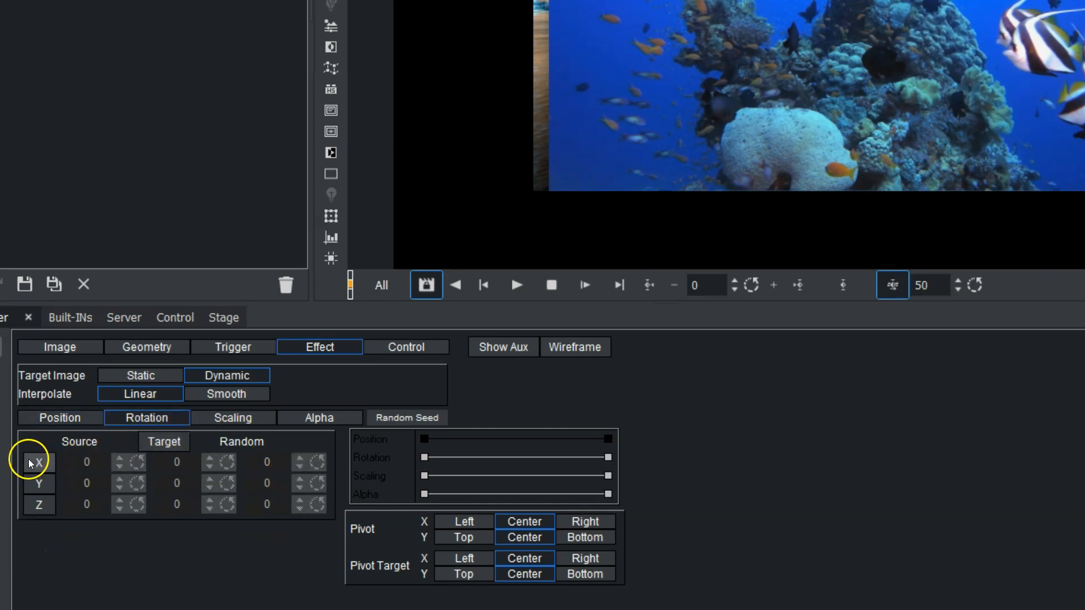
{"action": "left_click", "coordinate": [31, 463]}
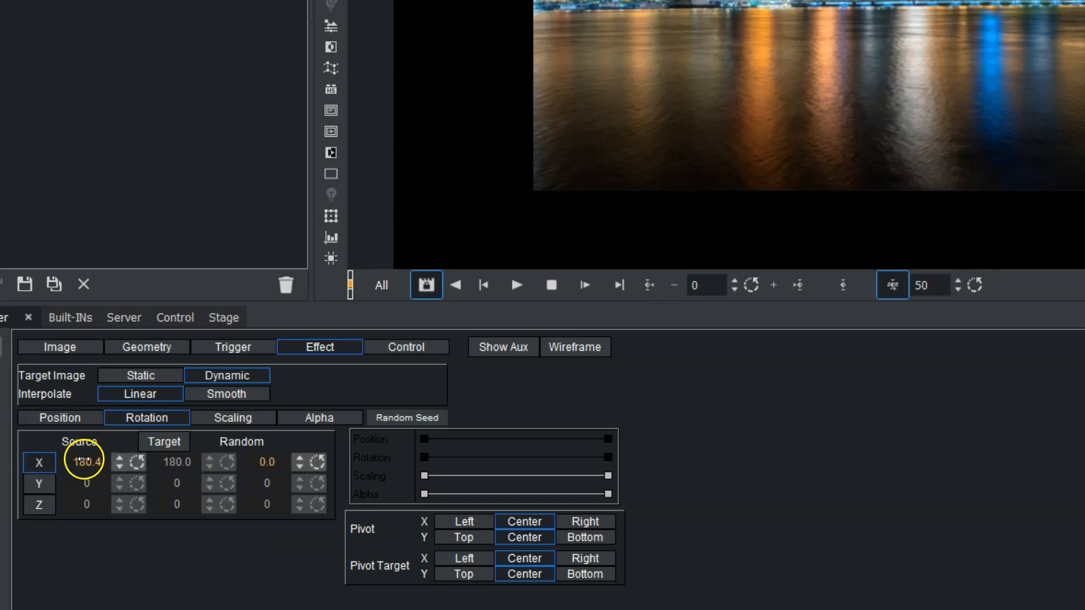
{"action": "left_click_drag", "start_coordinate": [94, 460], "coordinate": [145, 460]}
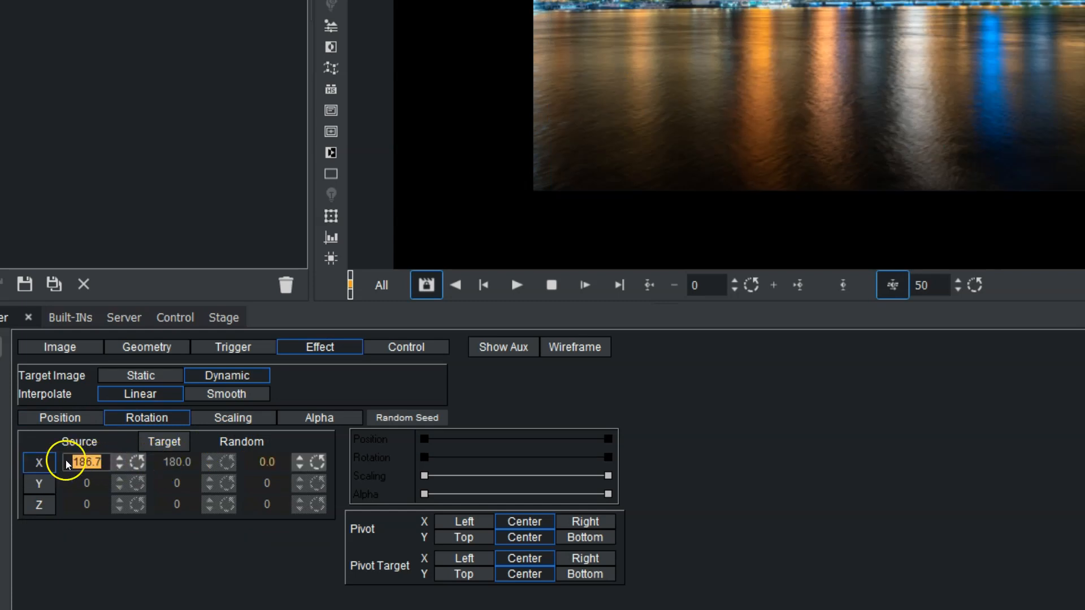
{"action": "type", "text": "190"}
{"action": "key", "text": "Return"}
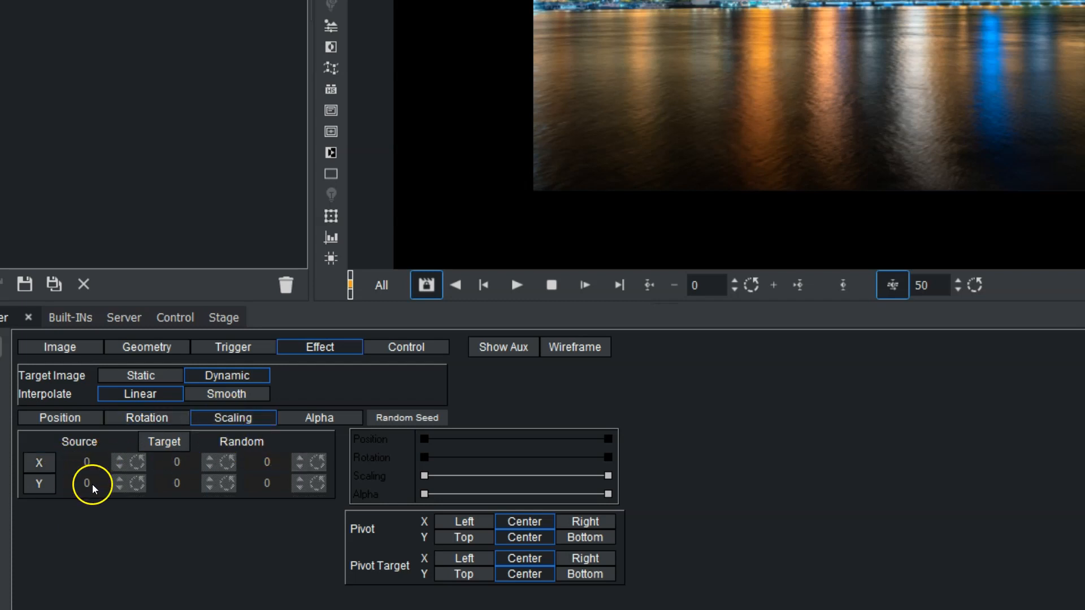
- Look at the Alpha effect options and scrub the timeline to preview the transition
{"action": "left_click", "coordinate": [299, 418]}
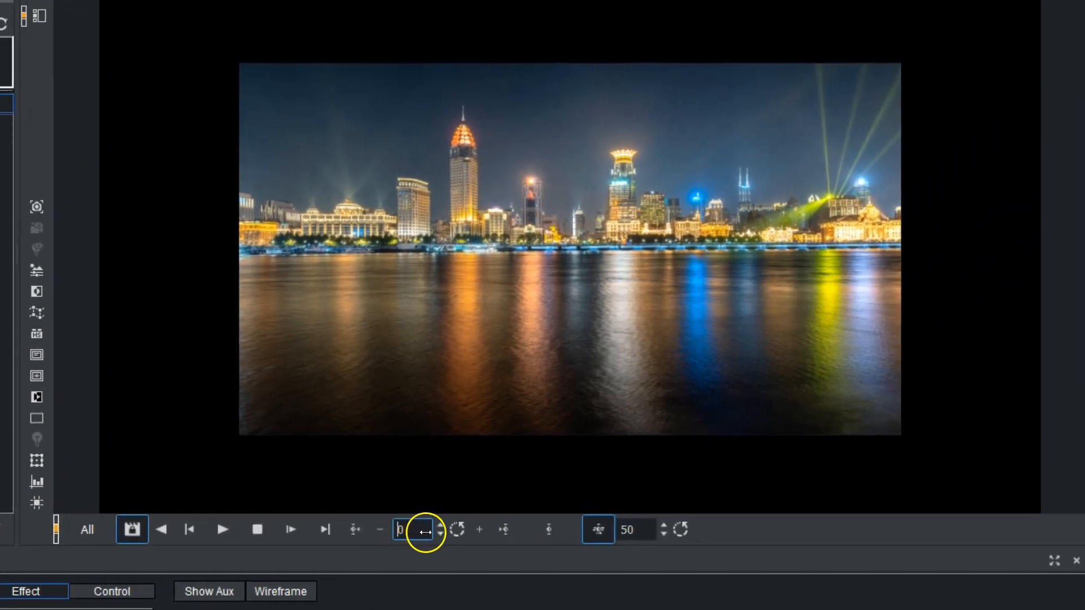
{"action": "left_click_drag", "start_coordinate": [425, 531], "coordinate": [375, 533]}
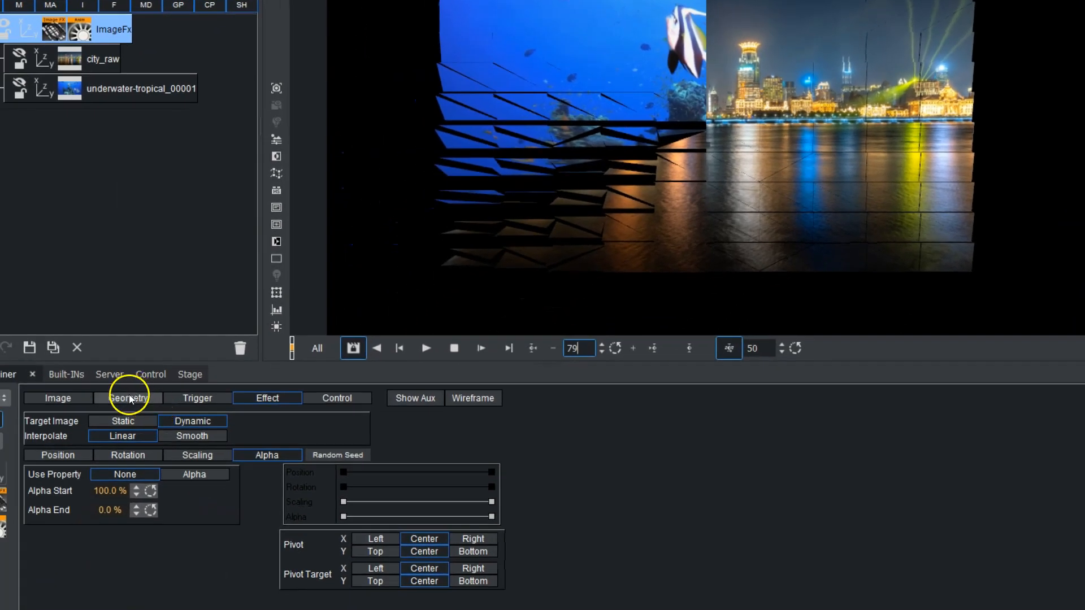
- Try the Mesh geometry type, scrub back to the start of the timeline and play the transition
{"action": "left_click", "coordinate": [128, 399]}
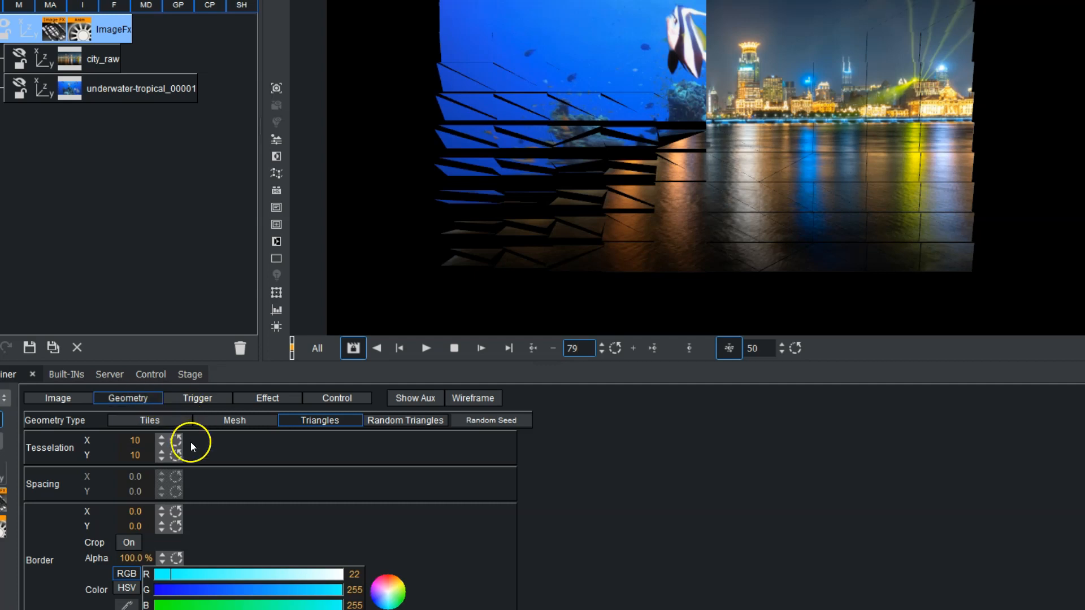
{"action": "left_click", "coordinate": [232, 422]}
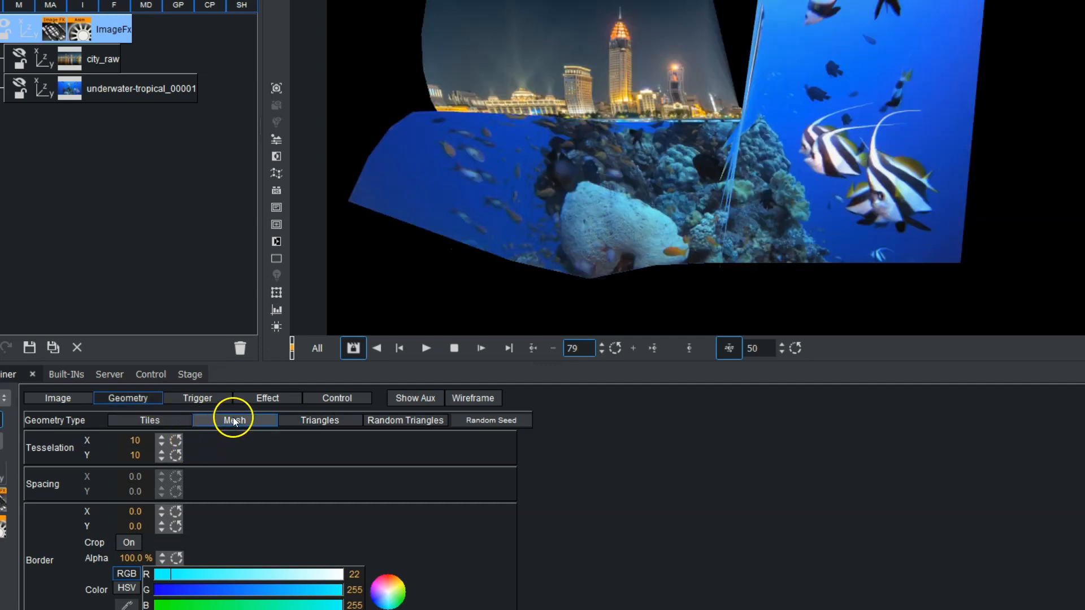
{"action": "double_click", "coordinate": [583, 356]}
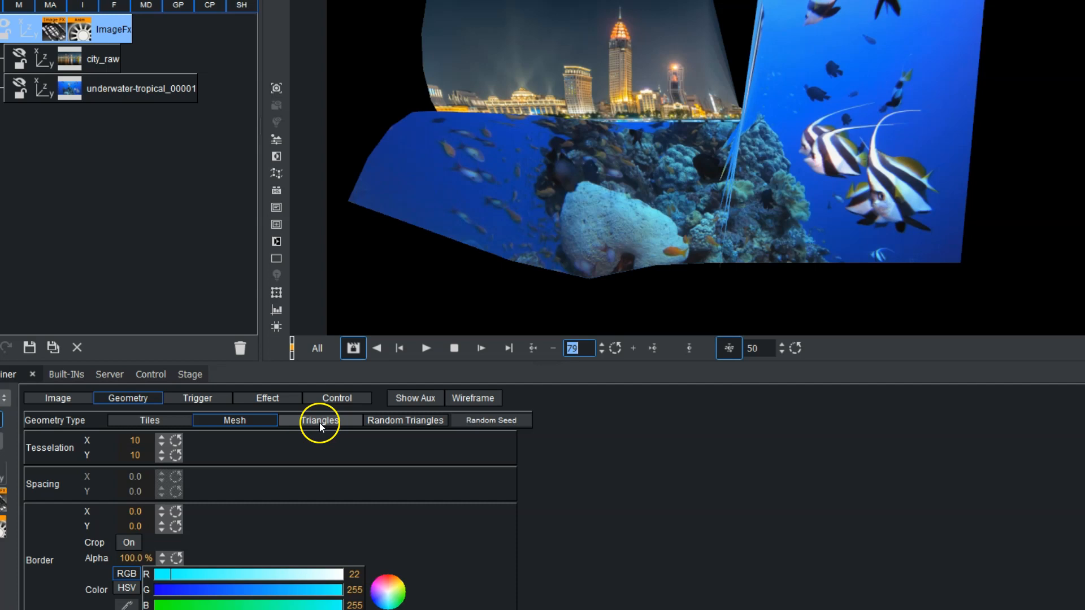
{"action": "left_click_drag", "start_coordinate": [587, 351], "coordinate": [443, 357]}
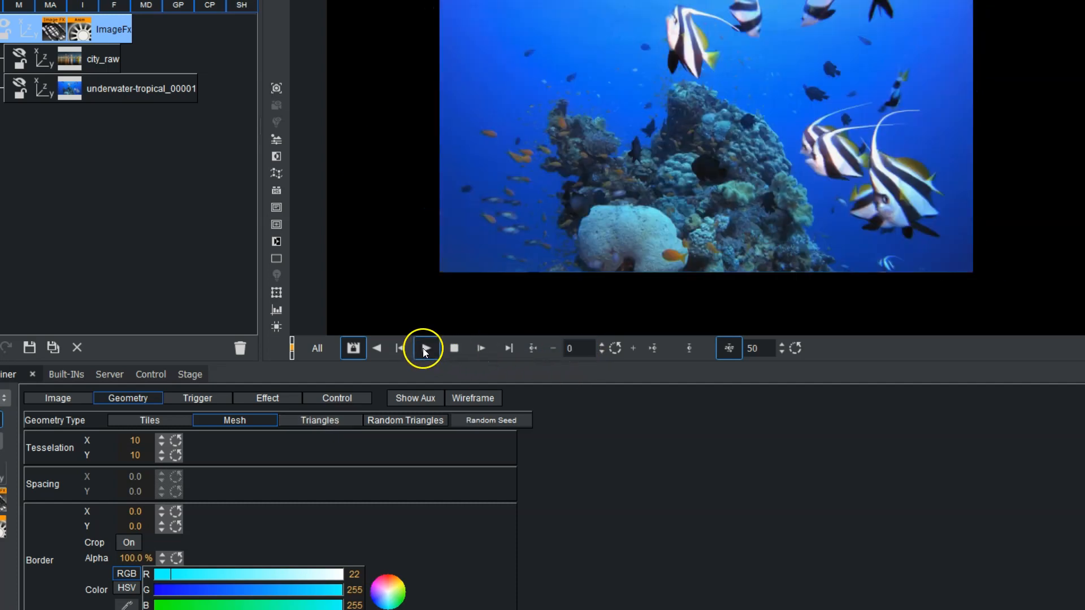
{"action": "left_click", "coordinate": [425, 348]}
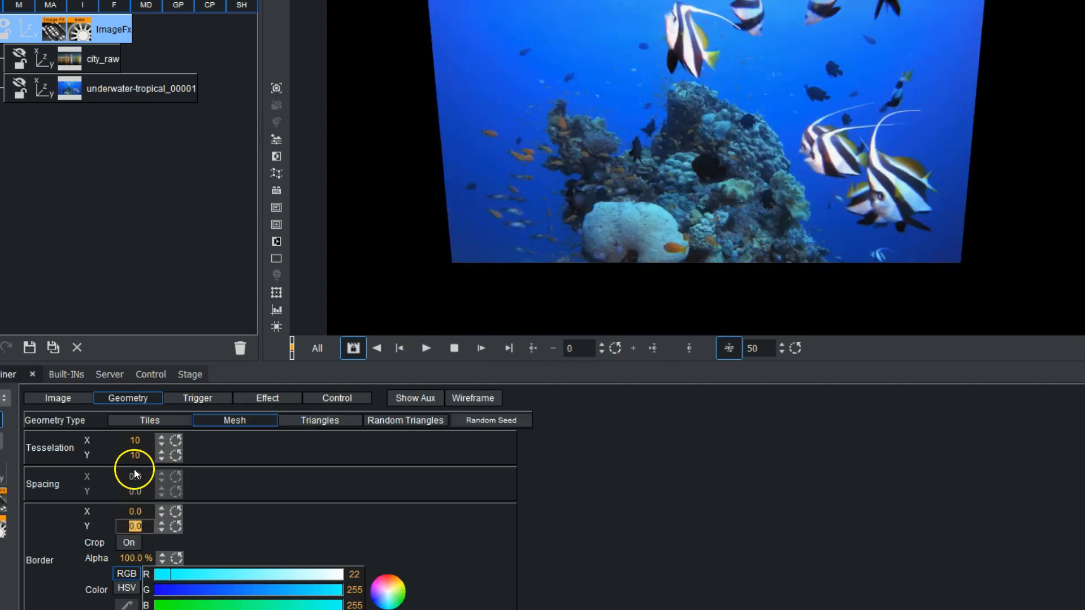
- Switch the geometry to Tiles with tesselation X 12 and Y 19 and spacing 0.3 on both axes, and play the transition
{"action": "left_click", "coordinate": [145, 421]}
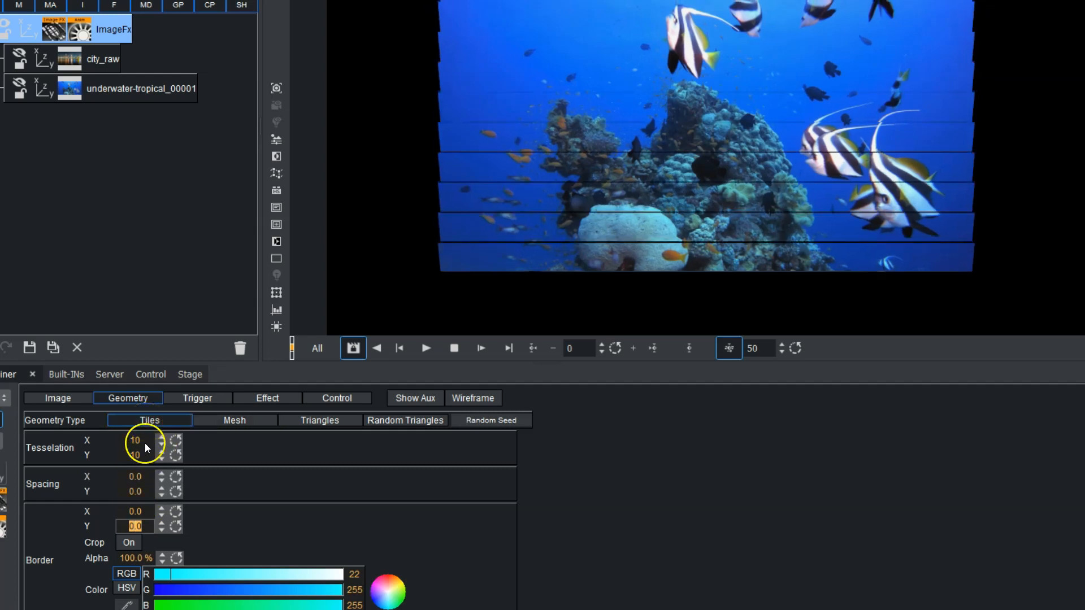
{"action": "left_click_drag", "start_coordinate": [132, 442], "coordinate": [134, 454]}
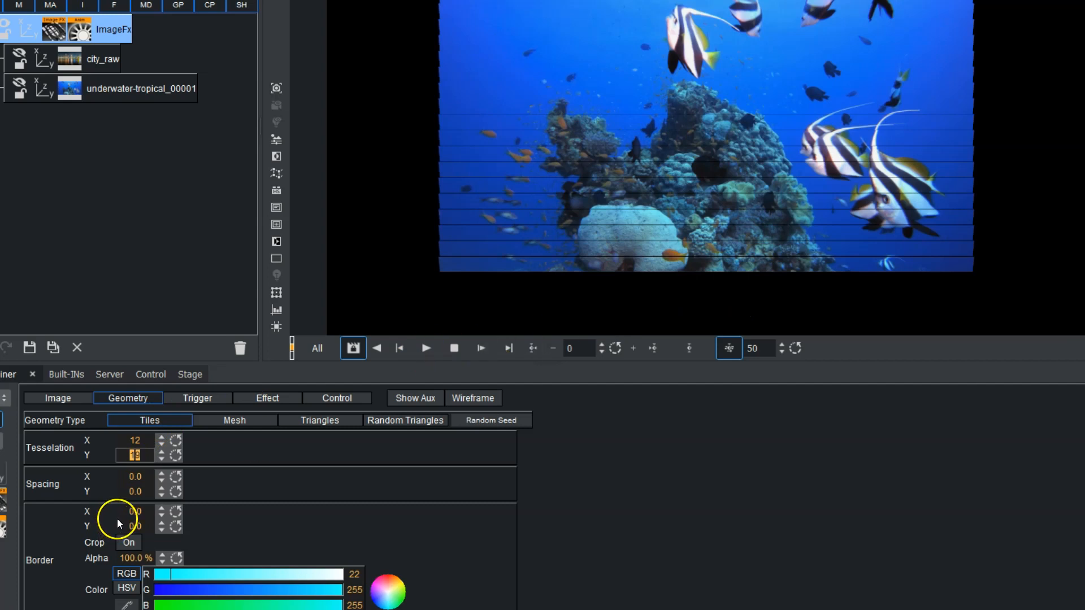
{"action": "left_click_drag", "start_coordinate": [124, 477], "coordinate": [131, 488]}
{"action": "left_click", "coordinate": [425, 347]}
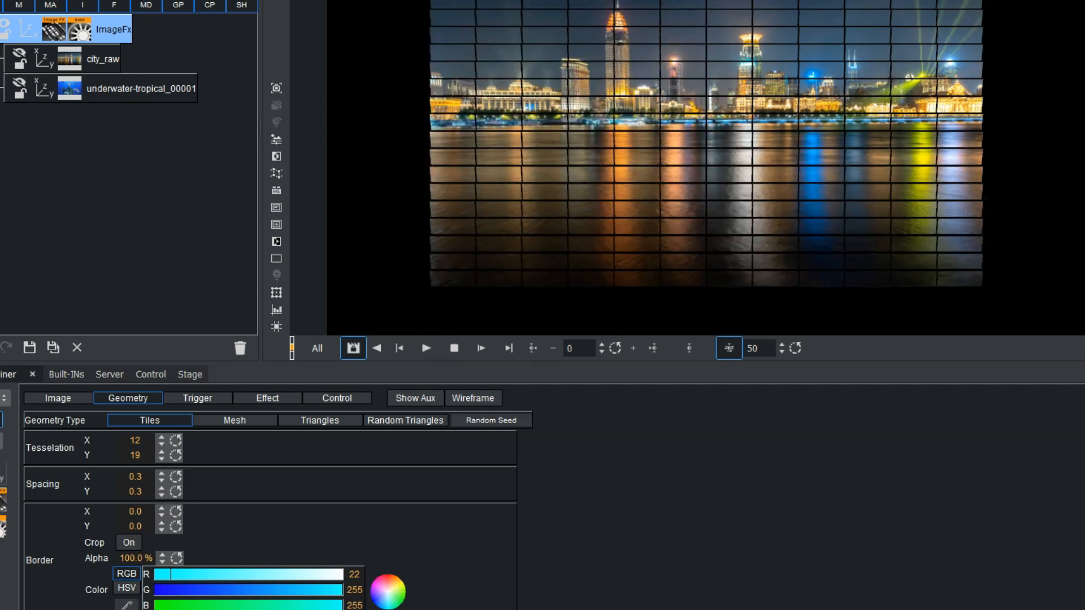
- Set the Clock trigger's center to X 51.5 % and Y 52.2 %, and play the transition with the Control settings displayed
{"action": "left_click", "coordinate": [193, 397]}
{"action": "left_click_drag", "start_coordinate": [97, 499], "coordinate": [100, 513]}
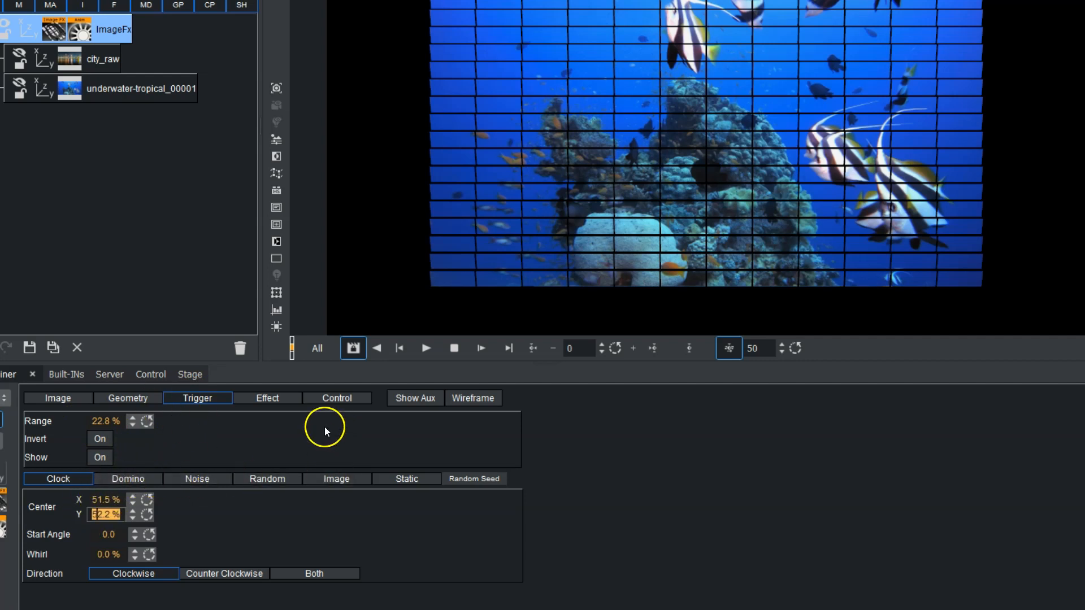
{"action": "left_click", "coordinate": [343, 397]}
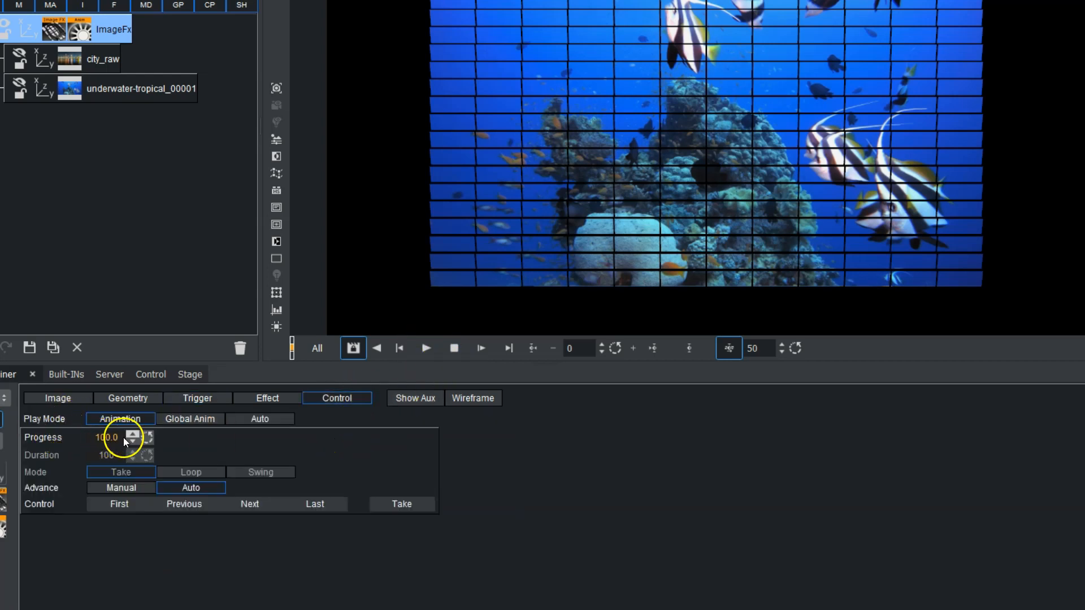
{"action": "left_click", "coordinate": [425, 349]}
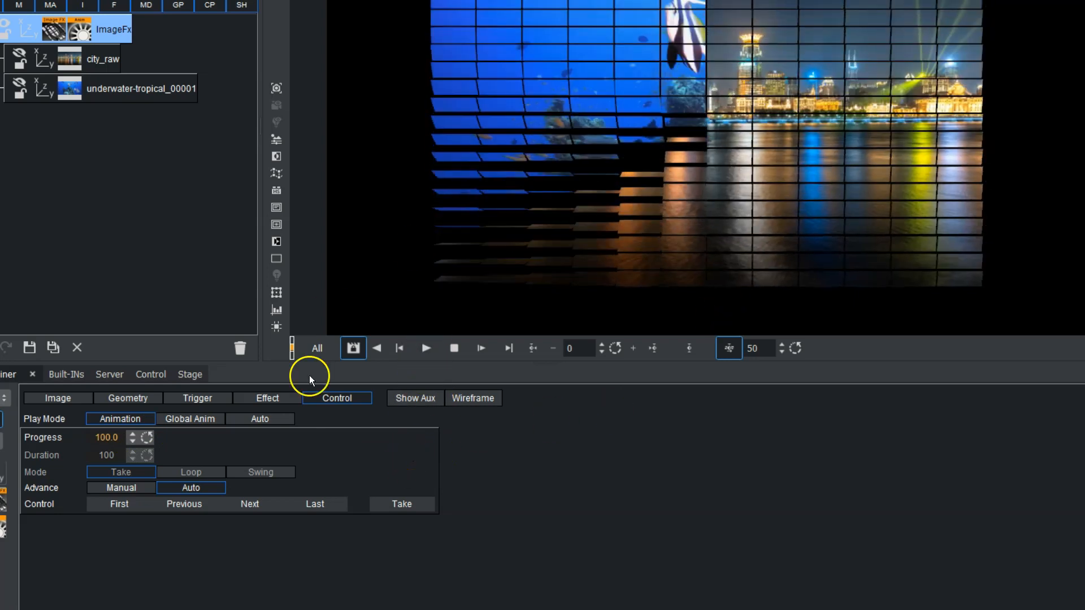